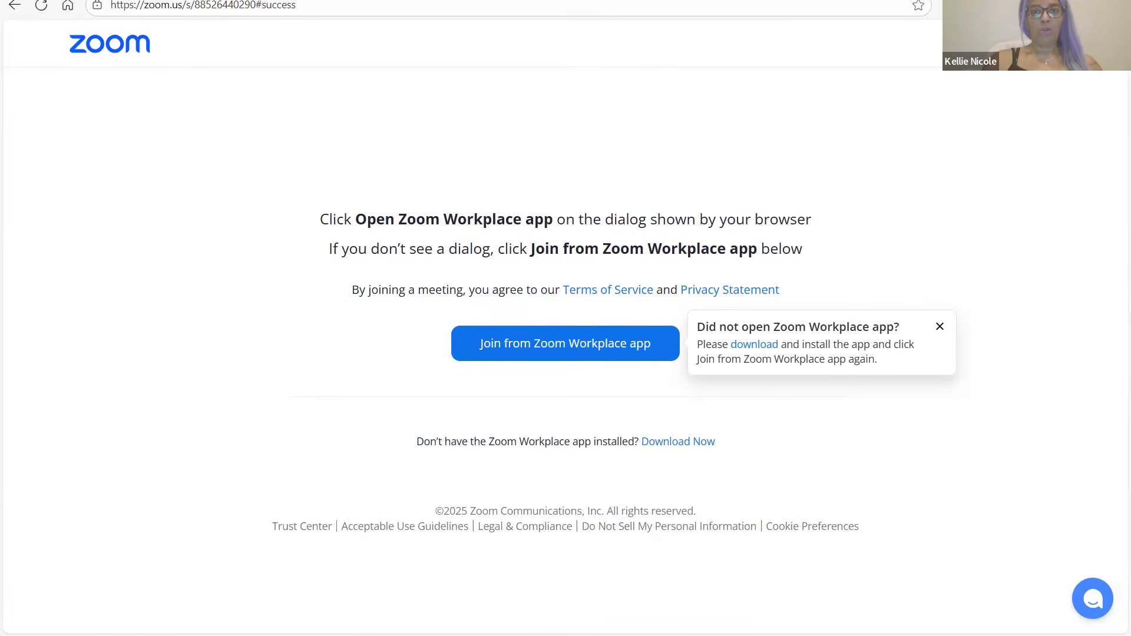
Switch from the Zoom join page to the Canva Domino Template 2025 design
key("ctrl+Tab")
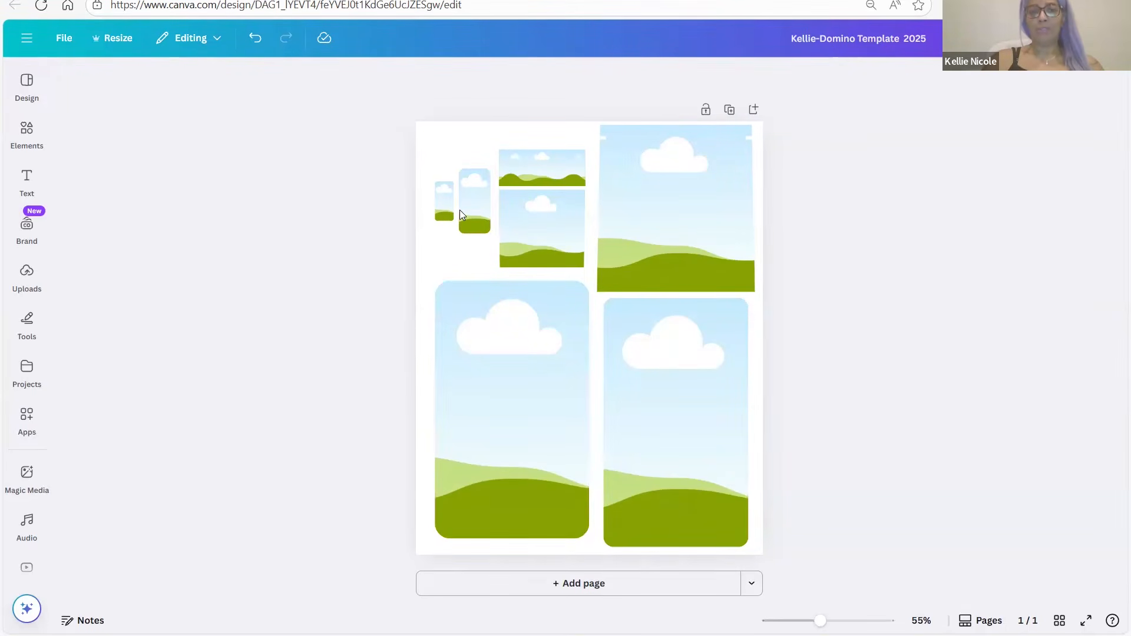
Glance at the Walmart Domino design, return, then bring up the Canva Template Links document
key("ctrl+Tab")
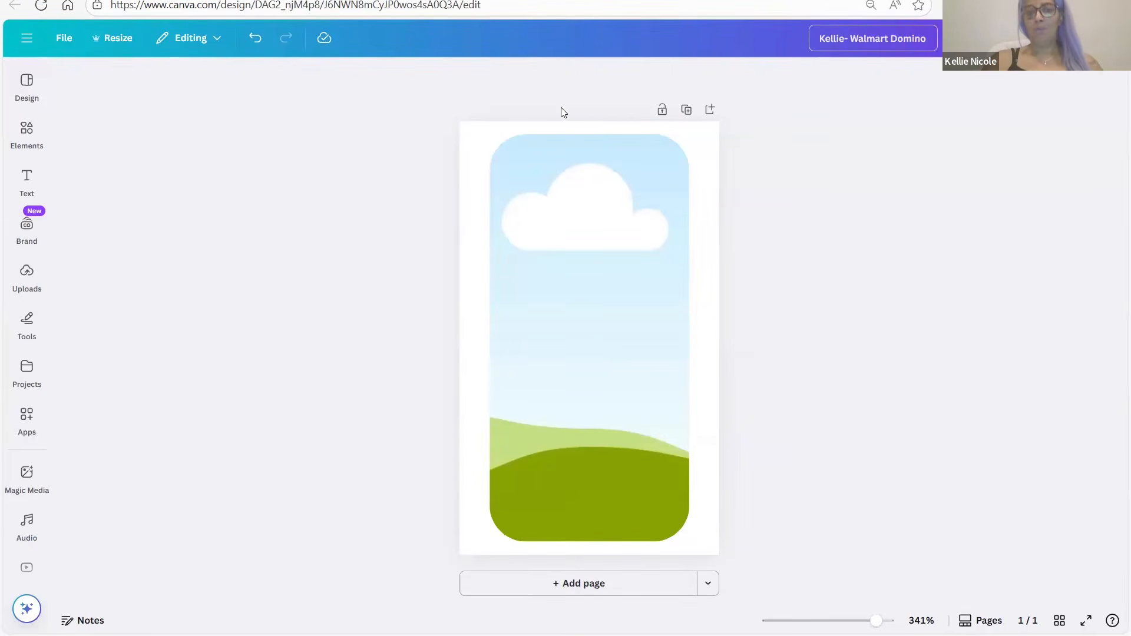
key("ctrl+Tab")
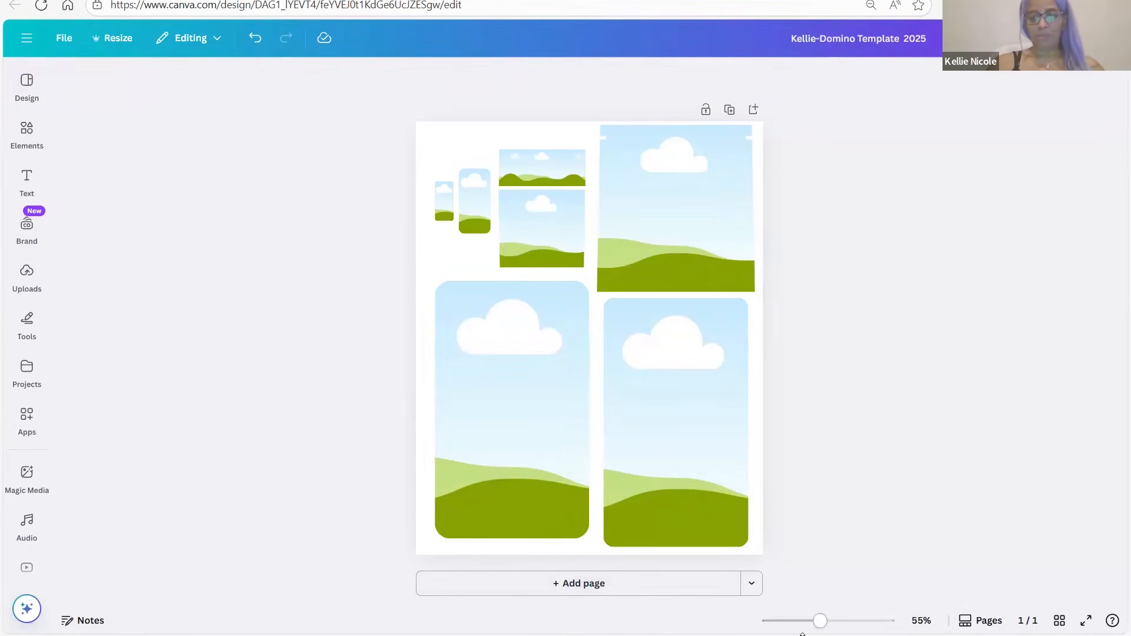
mouse_move(746, 633)
left_click(820, 577)
Enlarge the Canva Template Links document, read through its links, then return to Canva
scroll(576, 338, "down", 3)
scroll(483, 497, "up", 5)
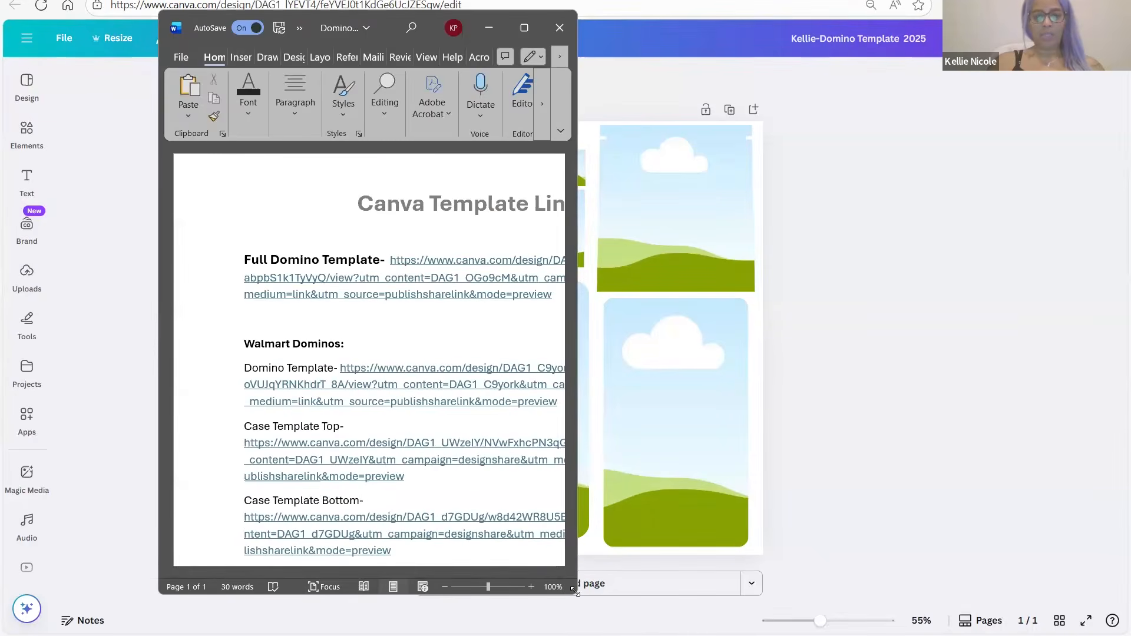
left_click_drag(575, 591, 626, 634)
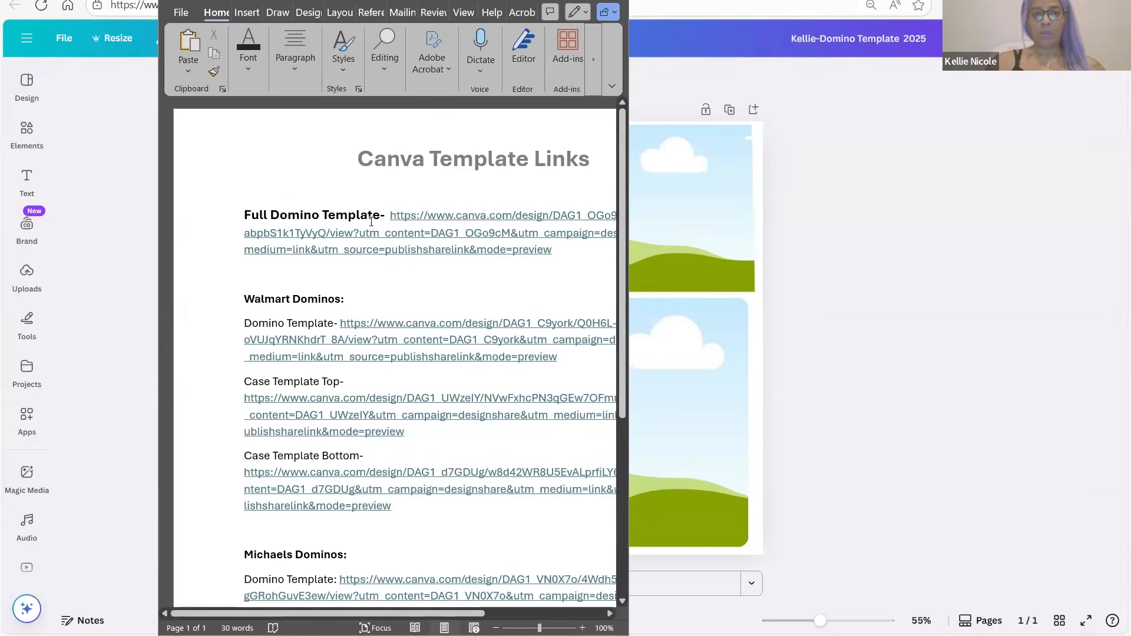
scroll(297, 252, "down", 1)
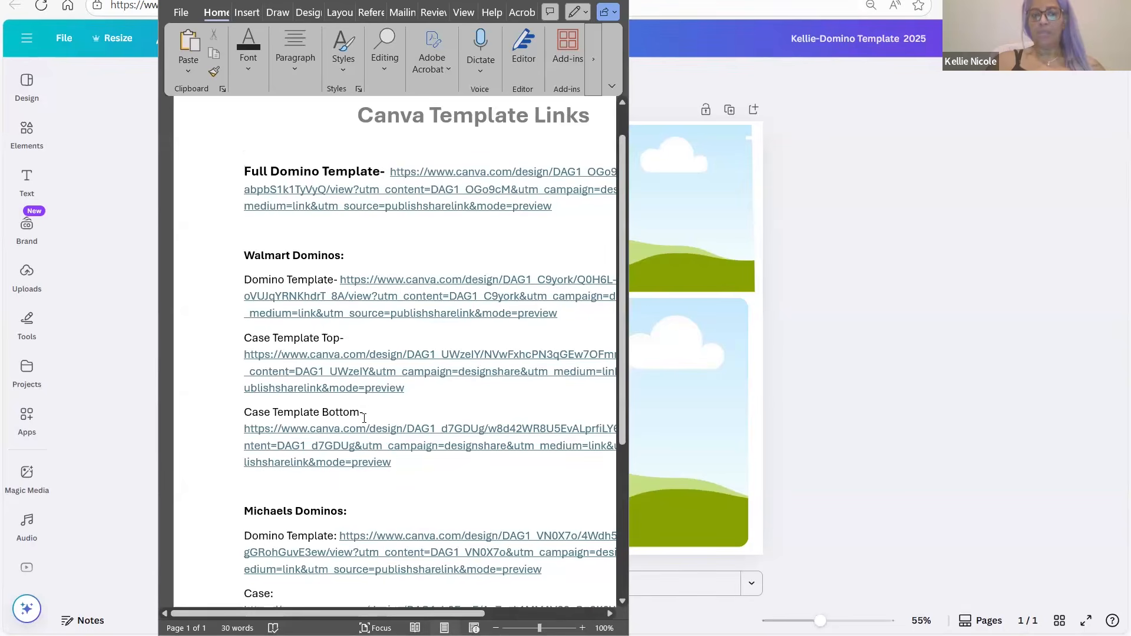
scroll(365, 418, "down", 3)
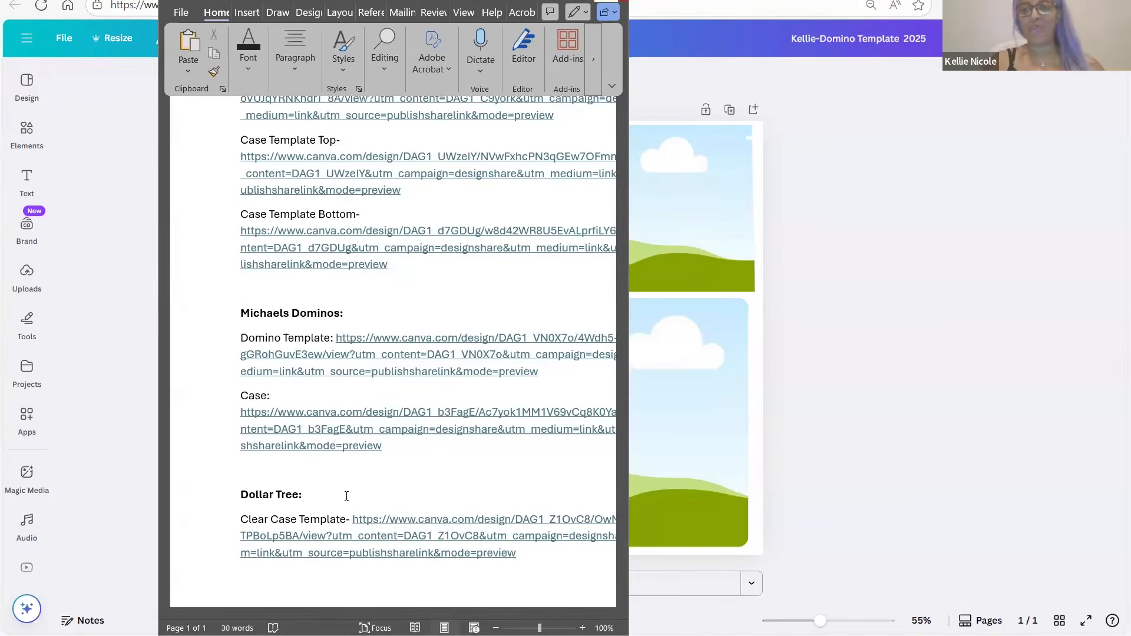
left_click(670, 372)
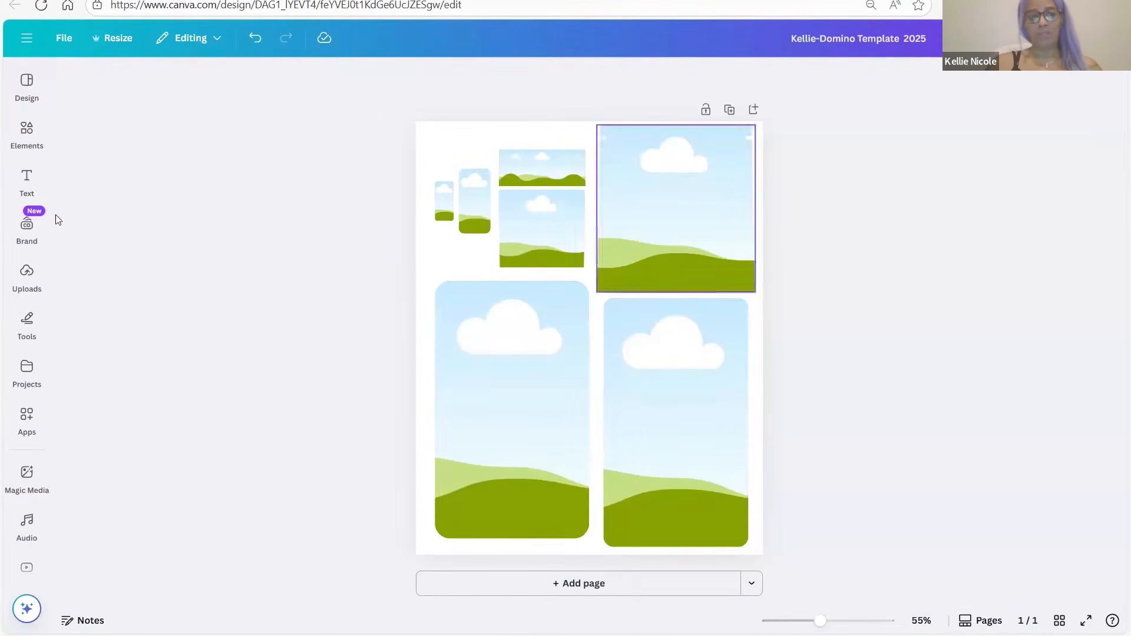
Try an uploaded woman's photo in the bottom-left frame, then delete it
left_click(27, 273)
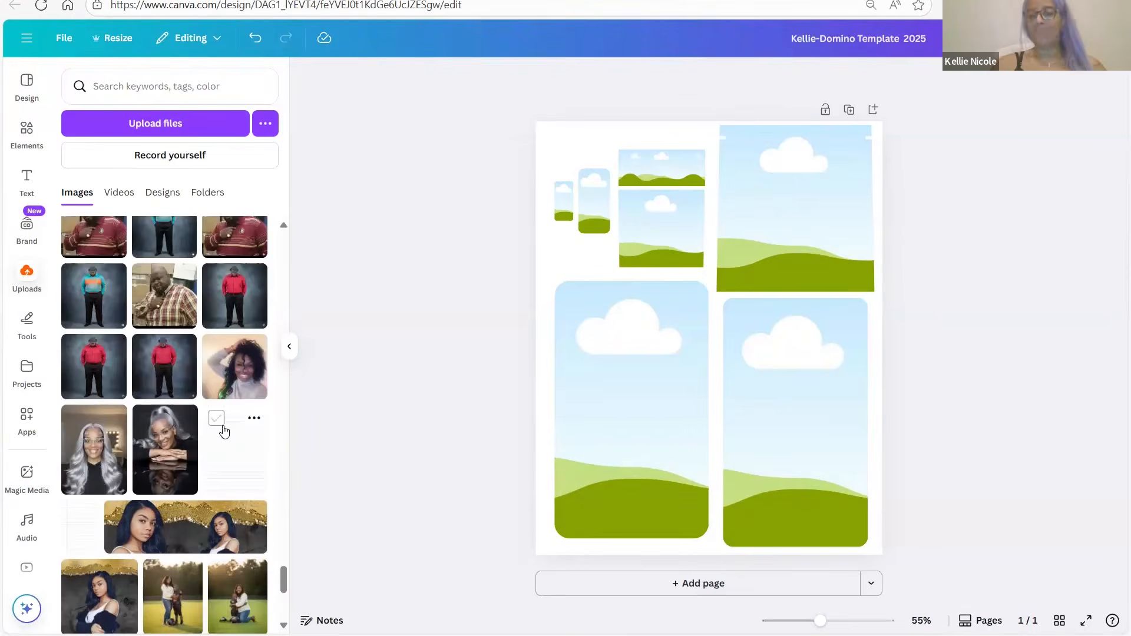
left_click(159, 457)
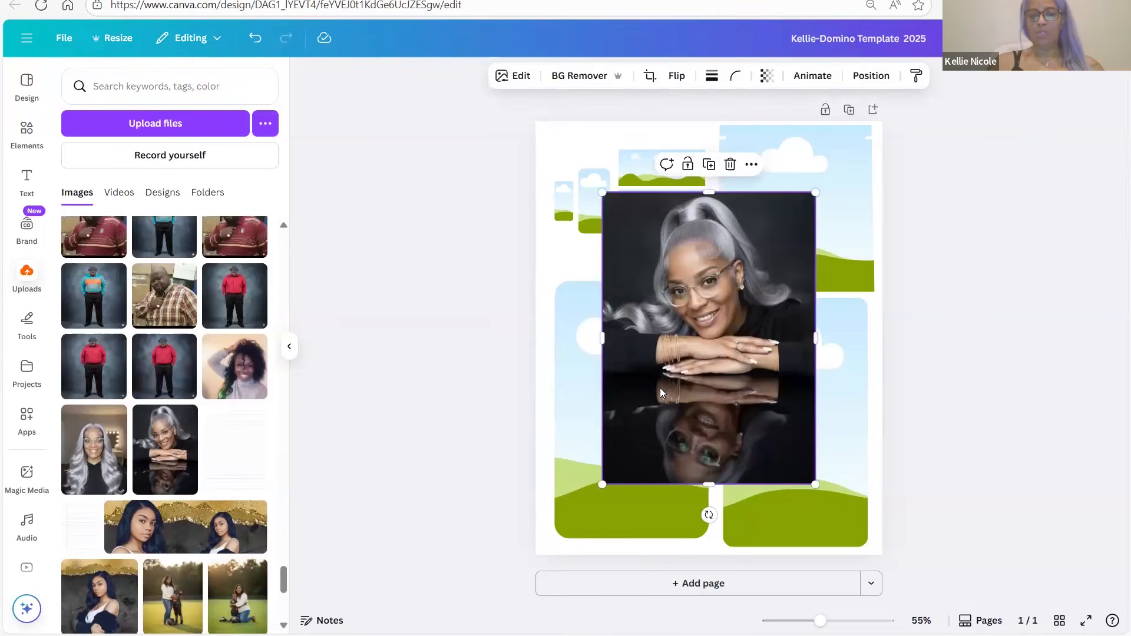
left_click_drag(661, 388, 660, 392)
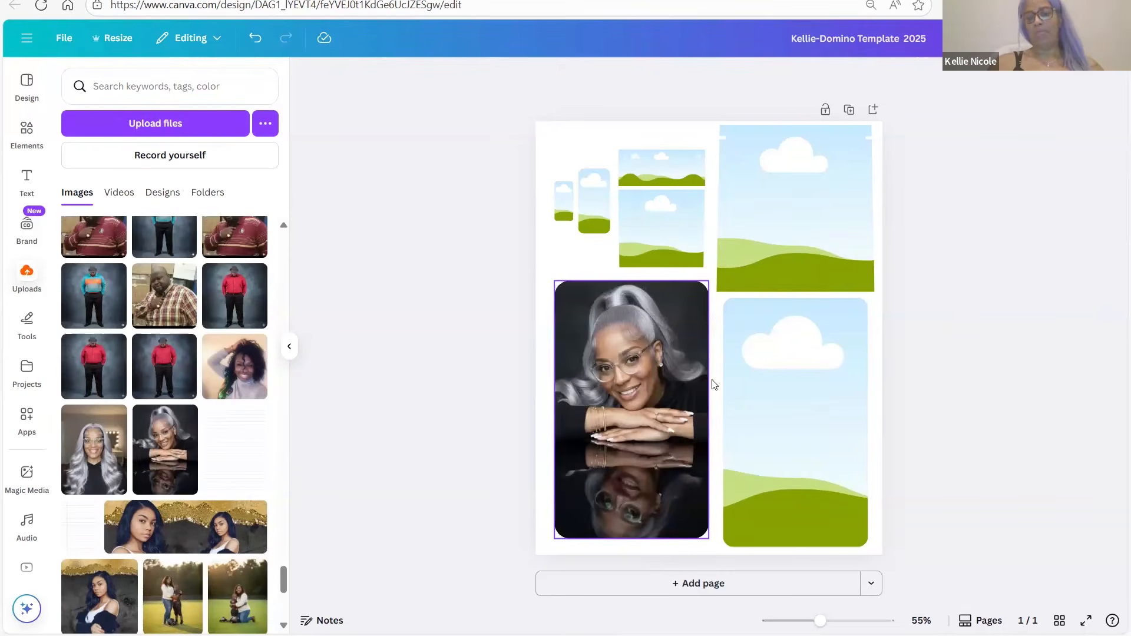
double_click(625, 379)
key("Delete")
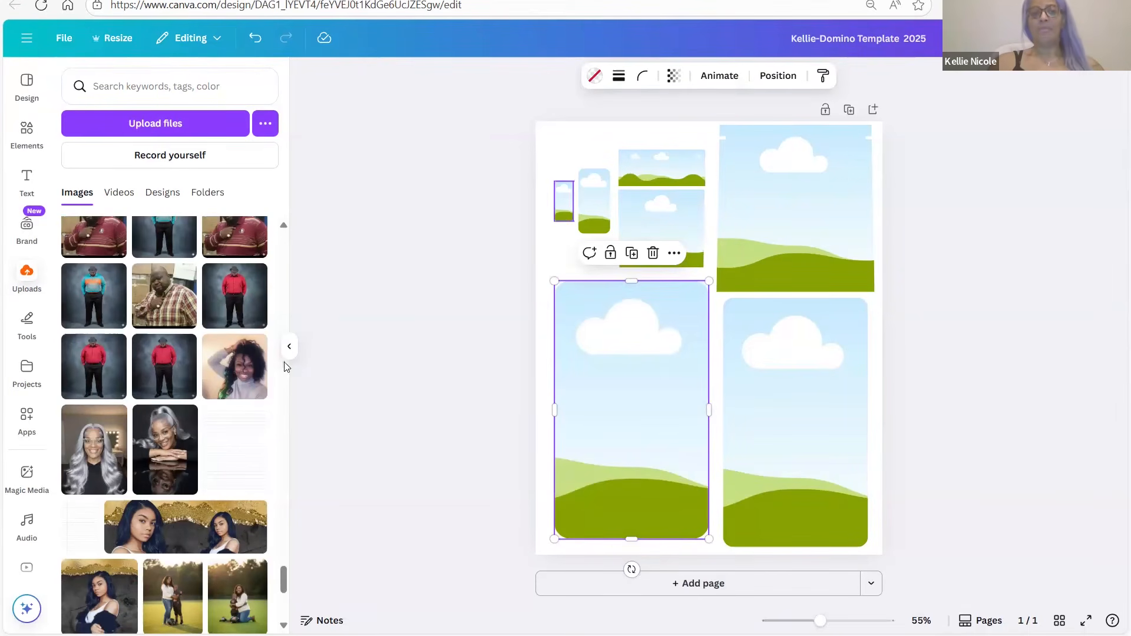
Try the grey-haired woman's photo in the small frame, then delete it
left_click_drag(174, 451, 597, 205)
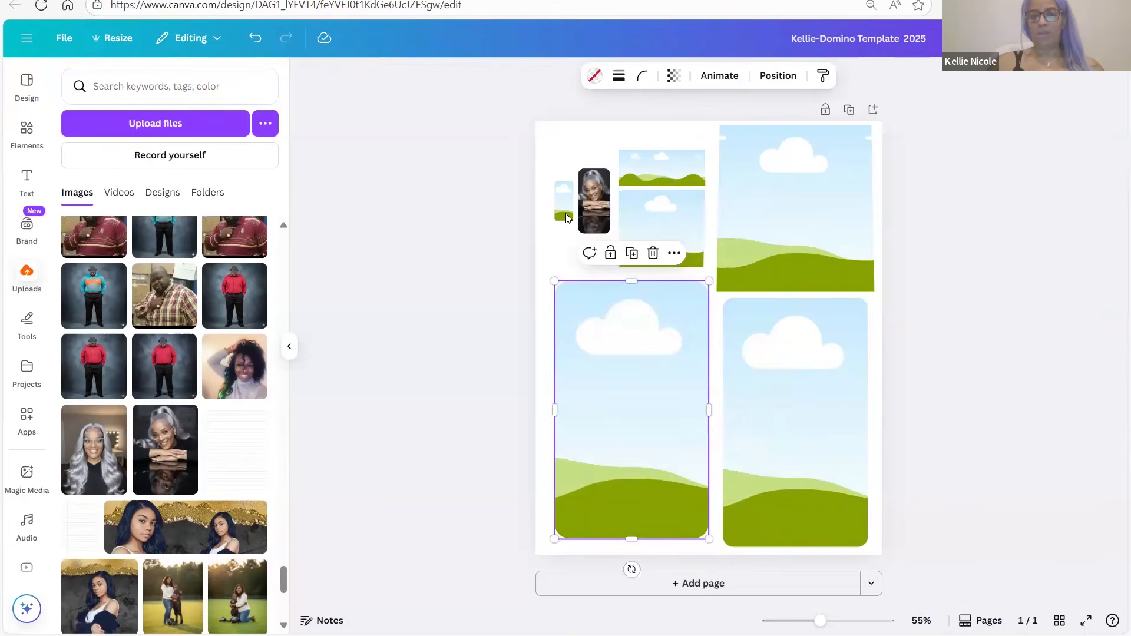
left_click(598, 214)
key("Delete")
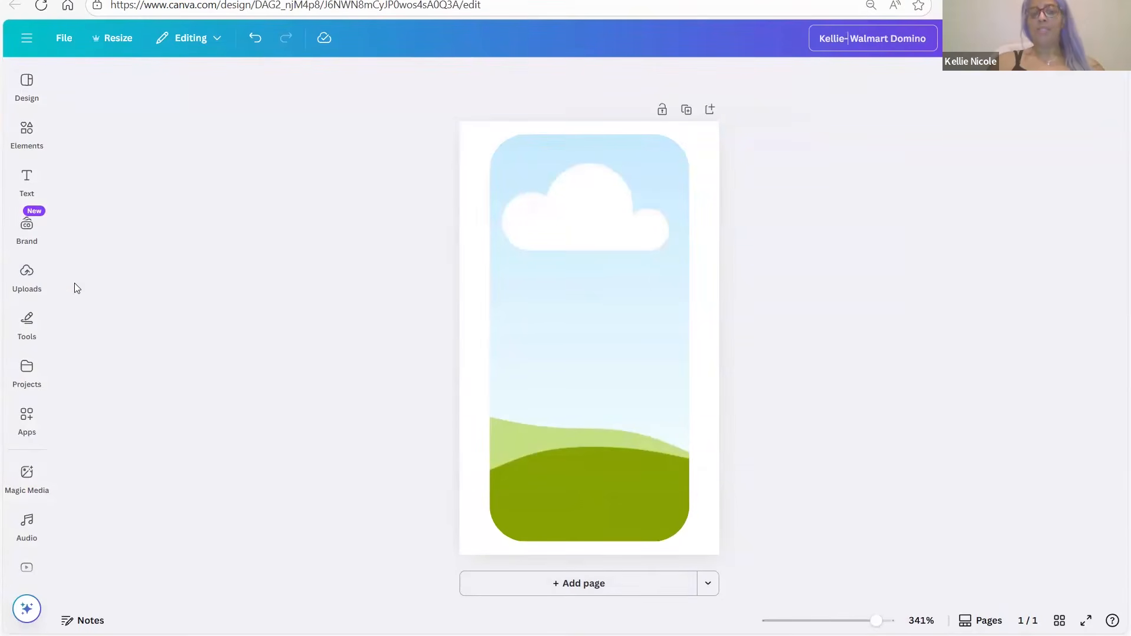
Duplicate the Walmart Domino page and browse the uploads for pink images
left_click(34, 272)
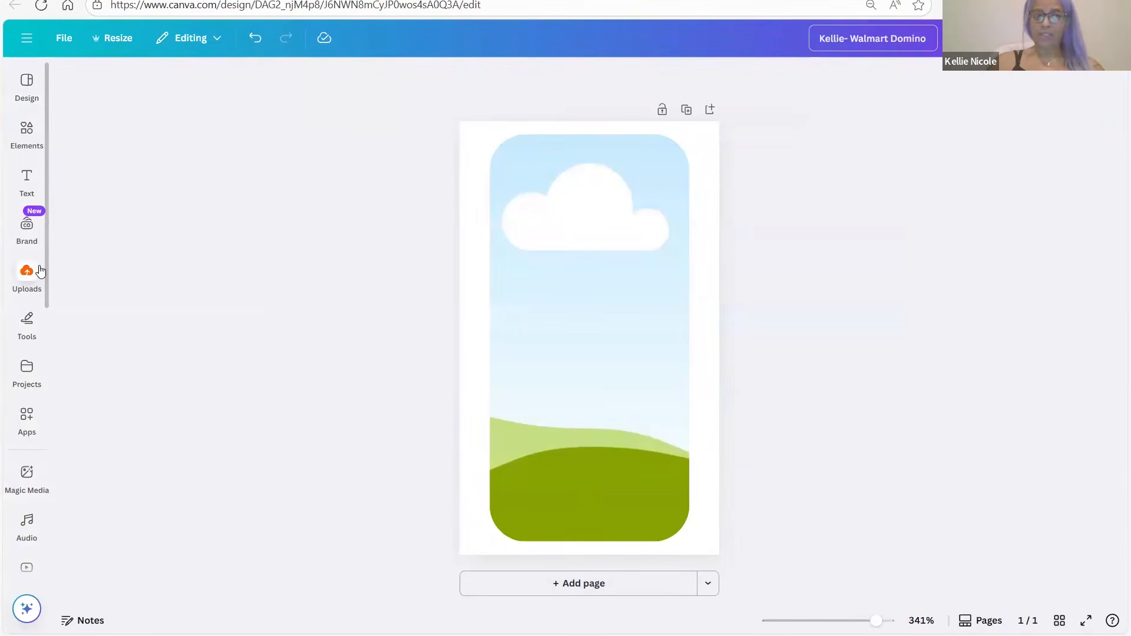
left_click(629, 289)
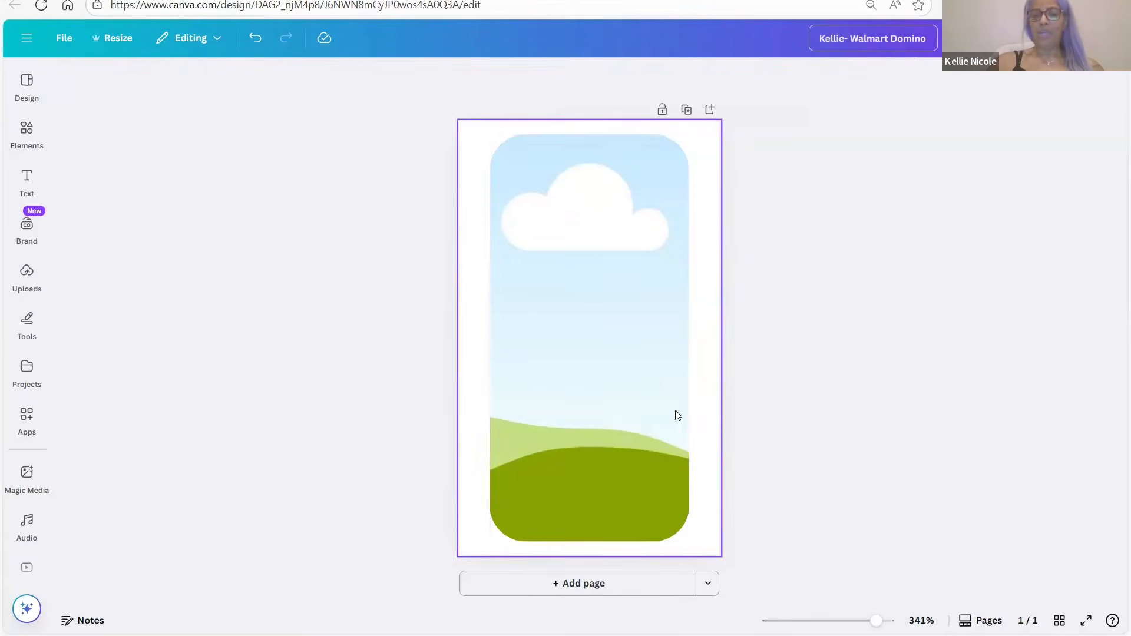
left_click(688, 110)
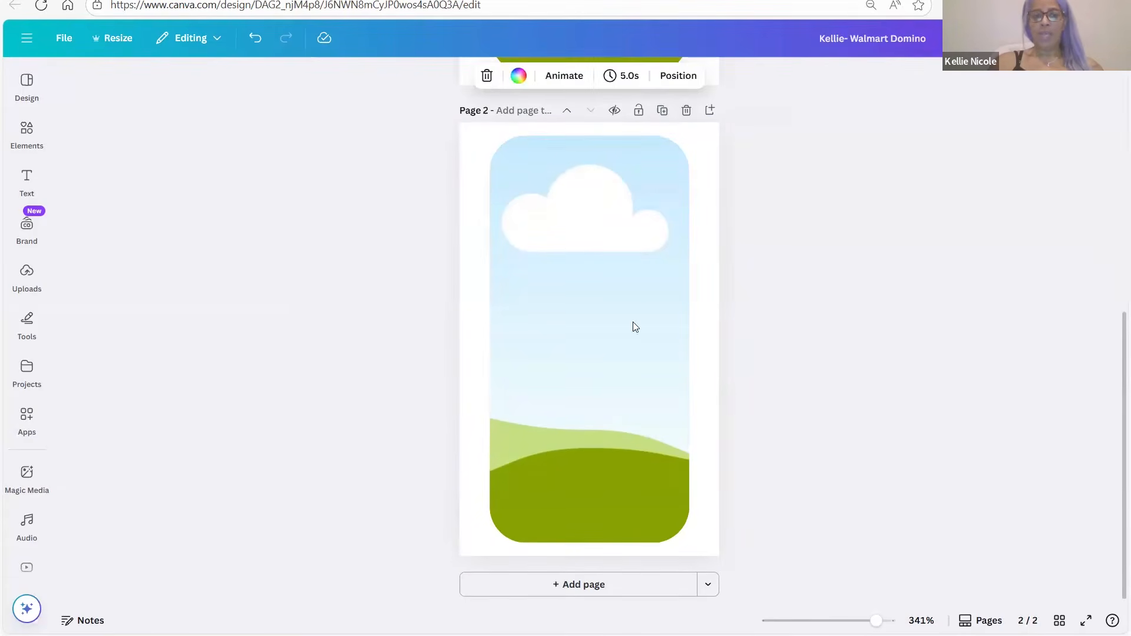
left_click(24, 282)
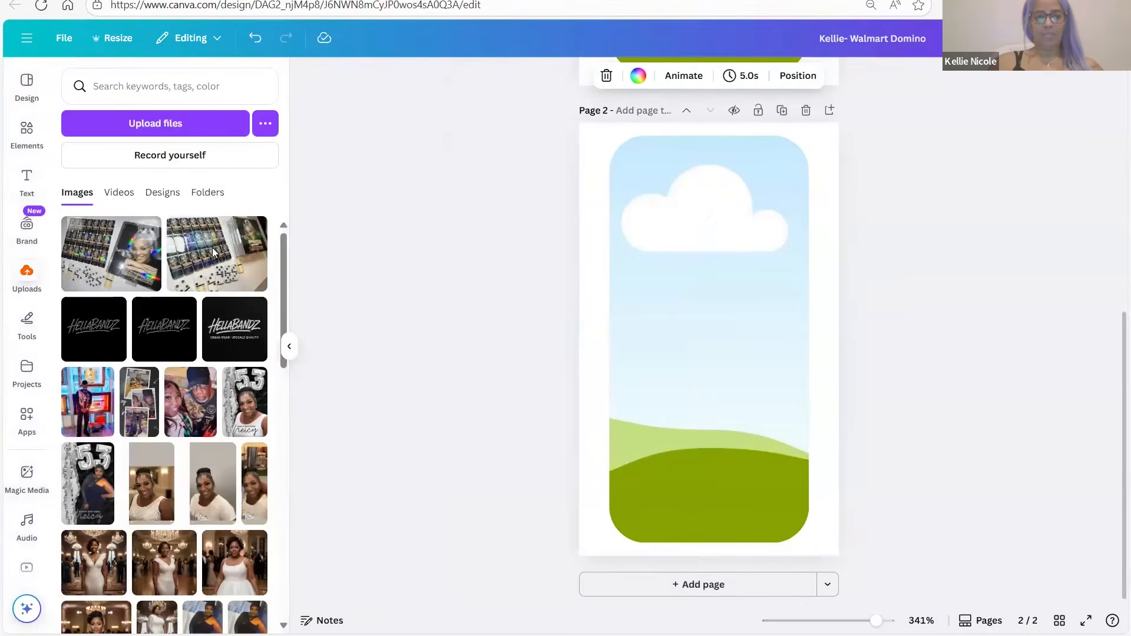
scroll(220, 618, "down", 2)
scroll(220, 618, "down", 2)
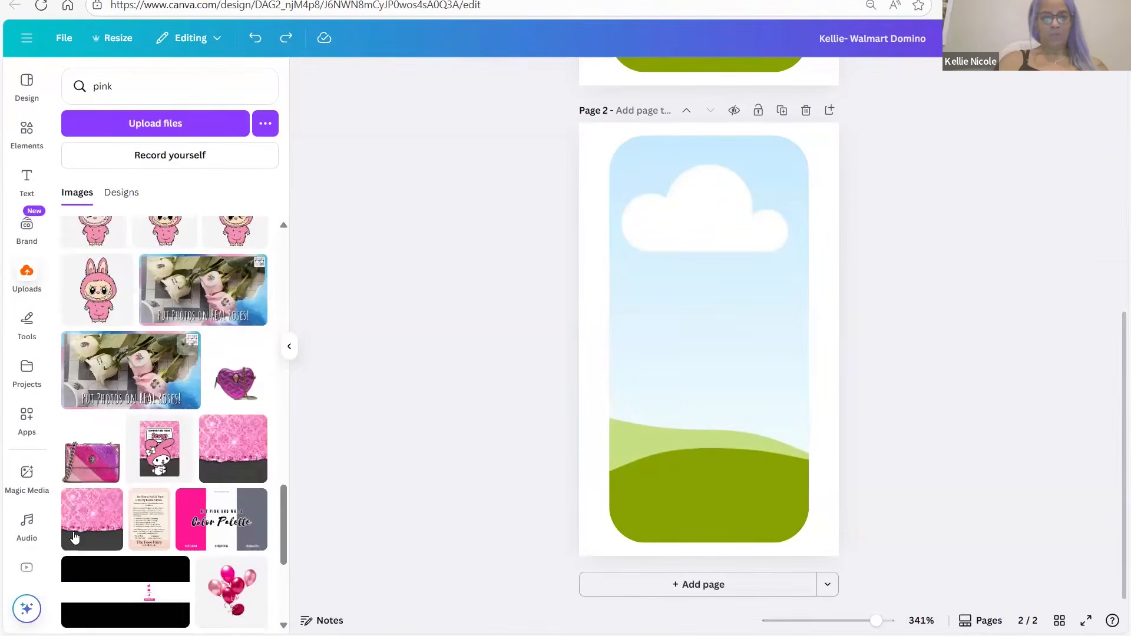
Fill page 2's frame with the pink glitter image
left_click_drag(670, 330, 683, 333)
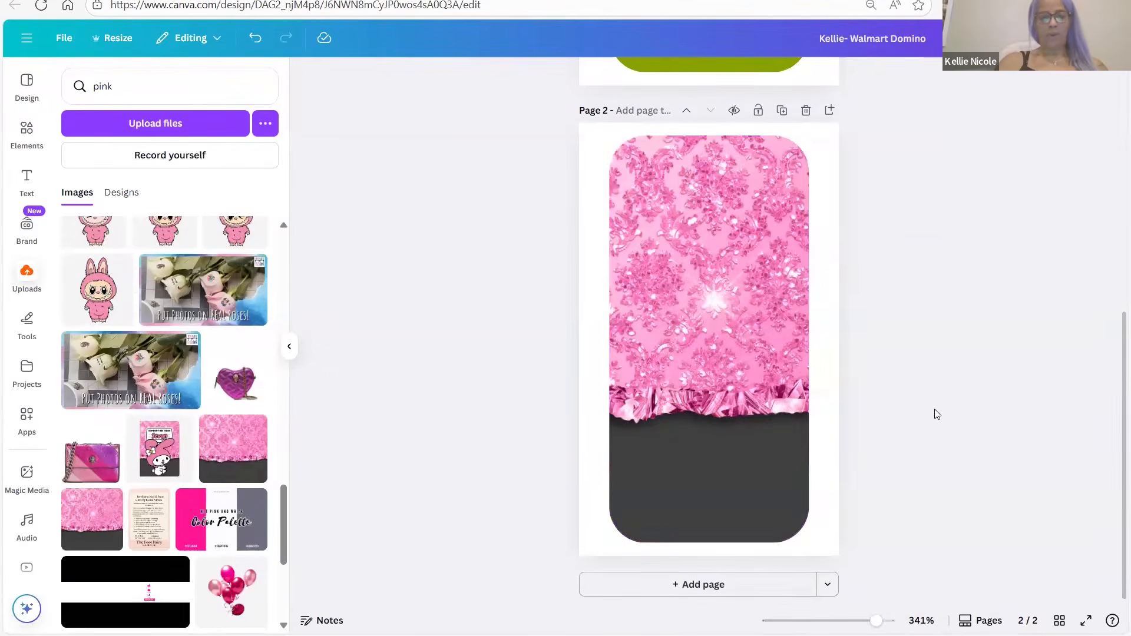
scroll(169, 440, "up", 10)
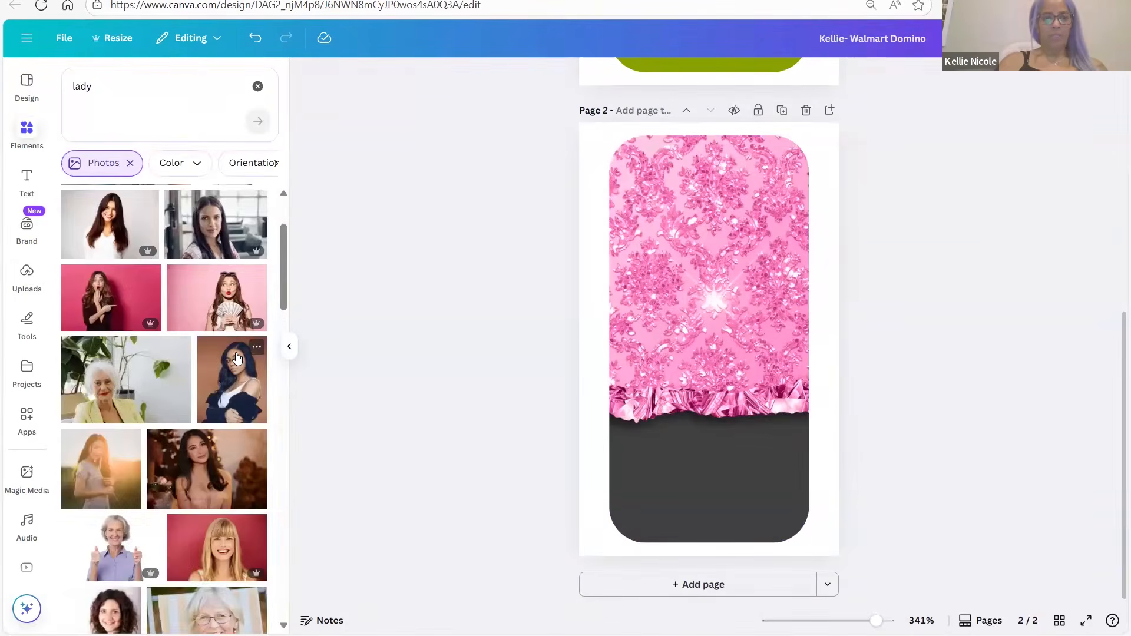
scroll(237, 358, "down", 1)
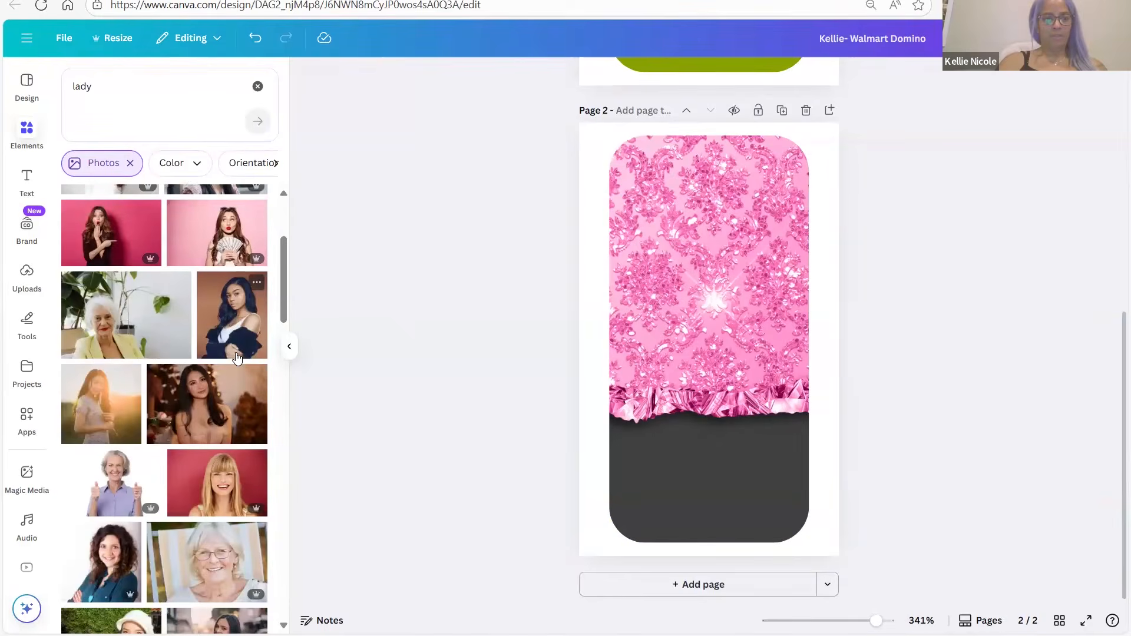
scroll(237, 358, "down", 1)
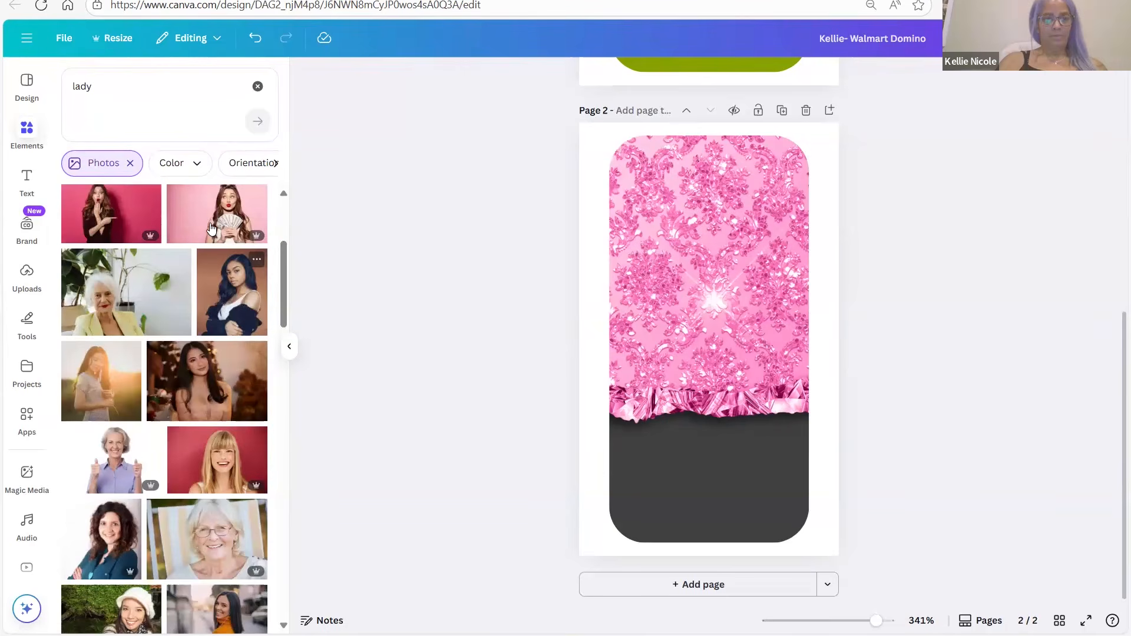
Add the surprised woman stock photo, remove its background, trim and enlarge it
left_click(120, 218)
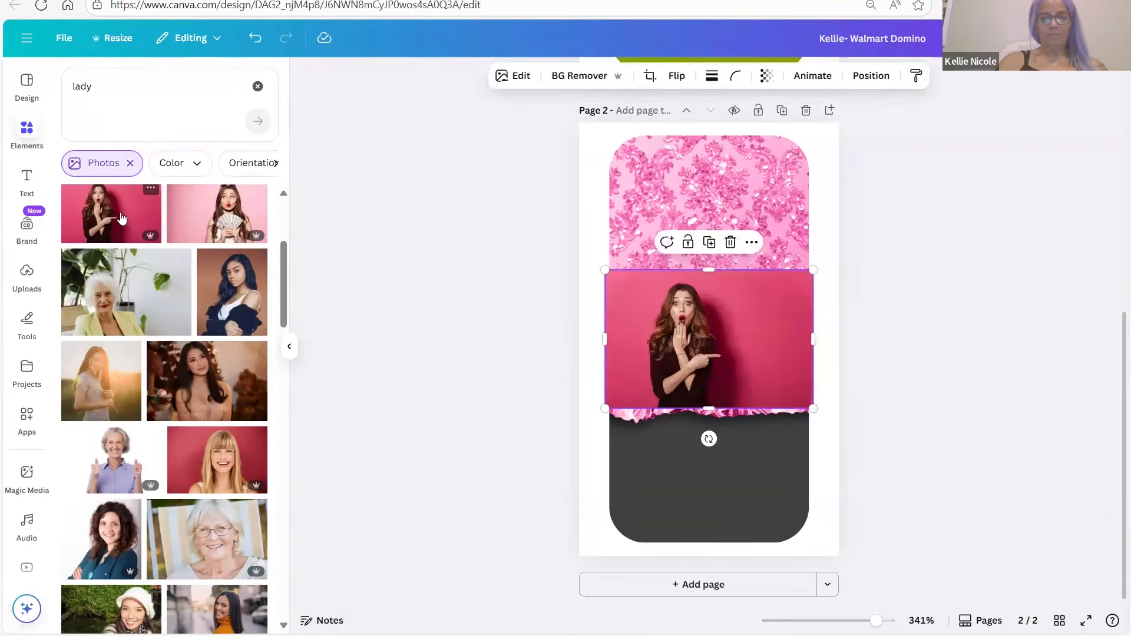
left_click(543, 79)
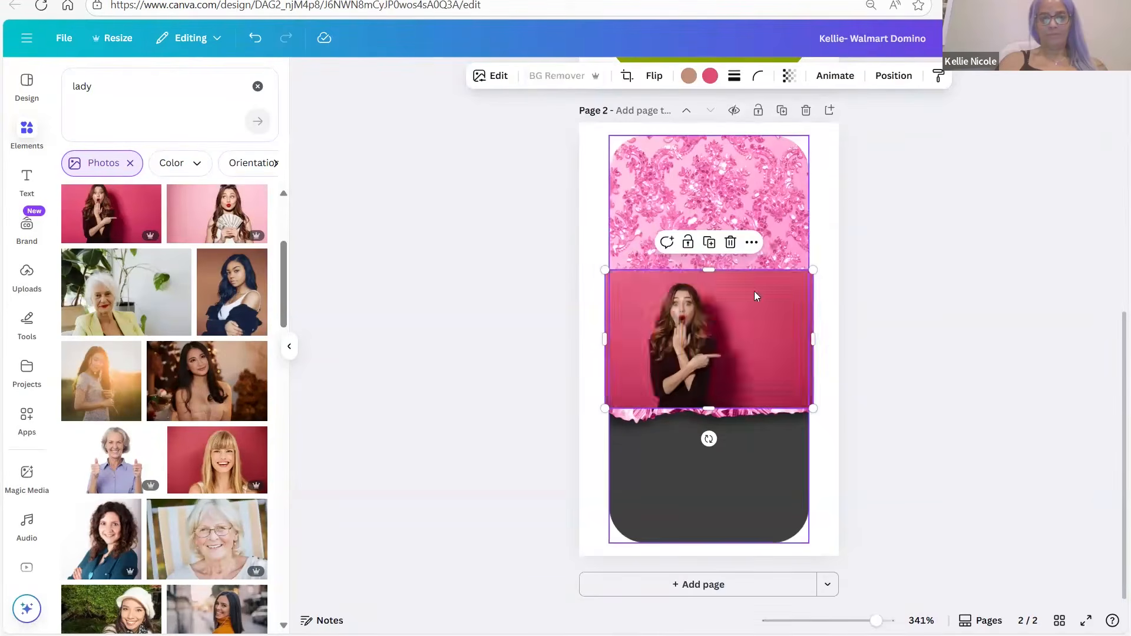
left_click_drag(812, 340, 707, 345)
left_click_drag(606, 339, 649, 343)
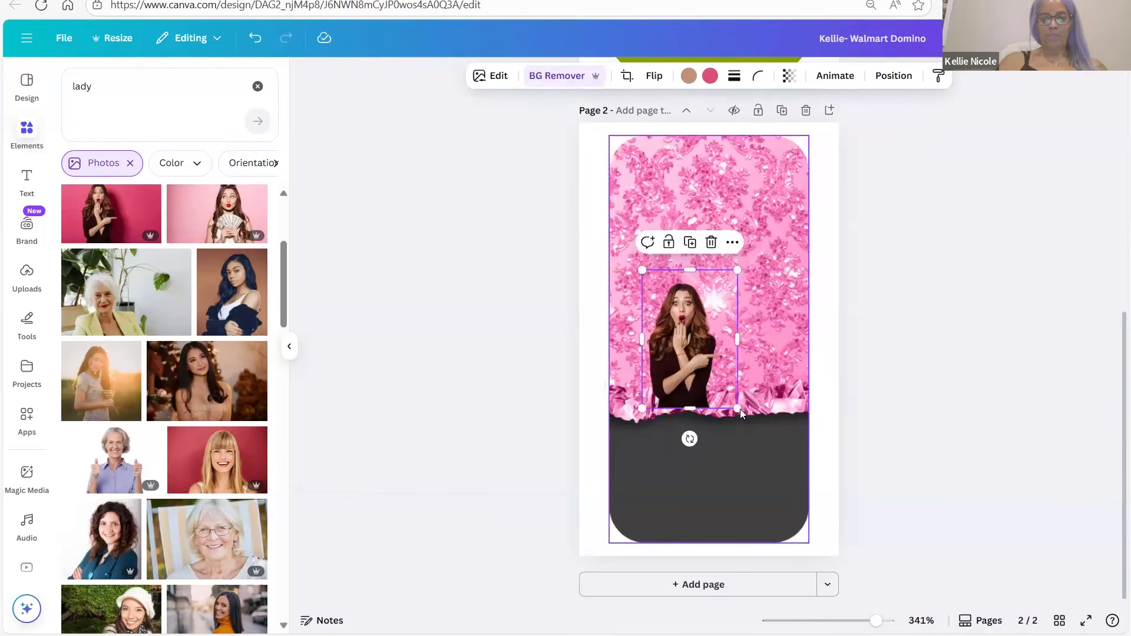
left_click_drag(788, 490, 832, 547)
left_click_drag(642, 271, 543, 127)
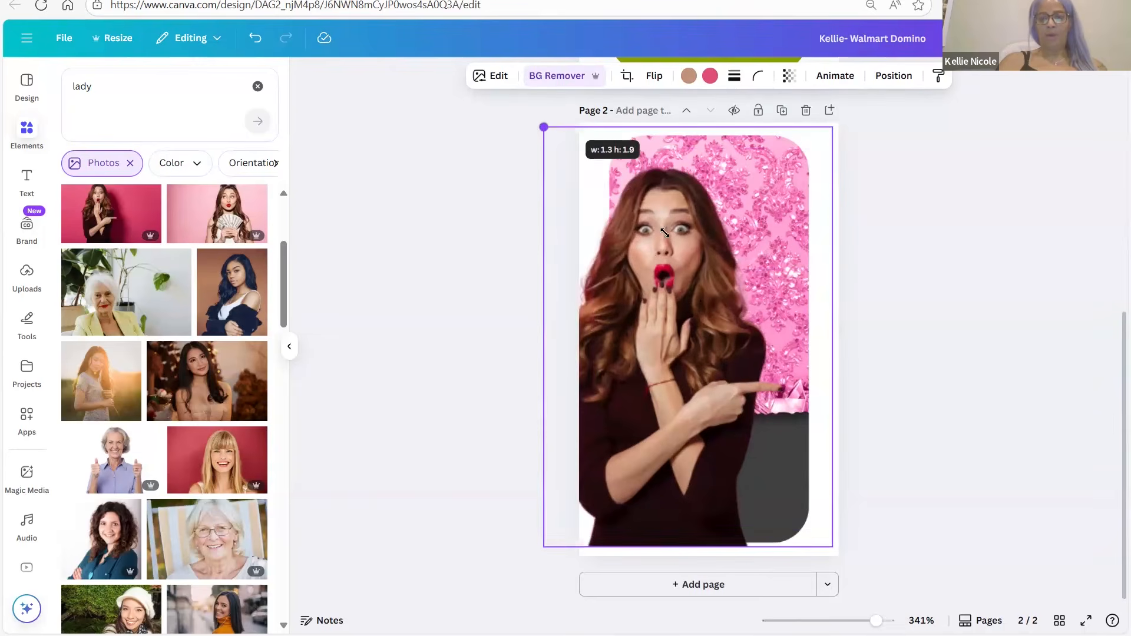
left_click_drag(710, 297, 711, 301)
Restore the pink fill, then reposition and crop the woman photo to fill the page
left_click(257, 39)
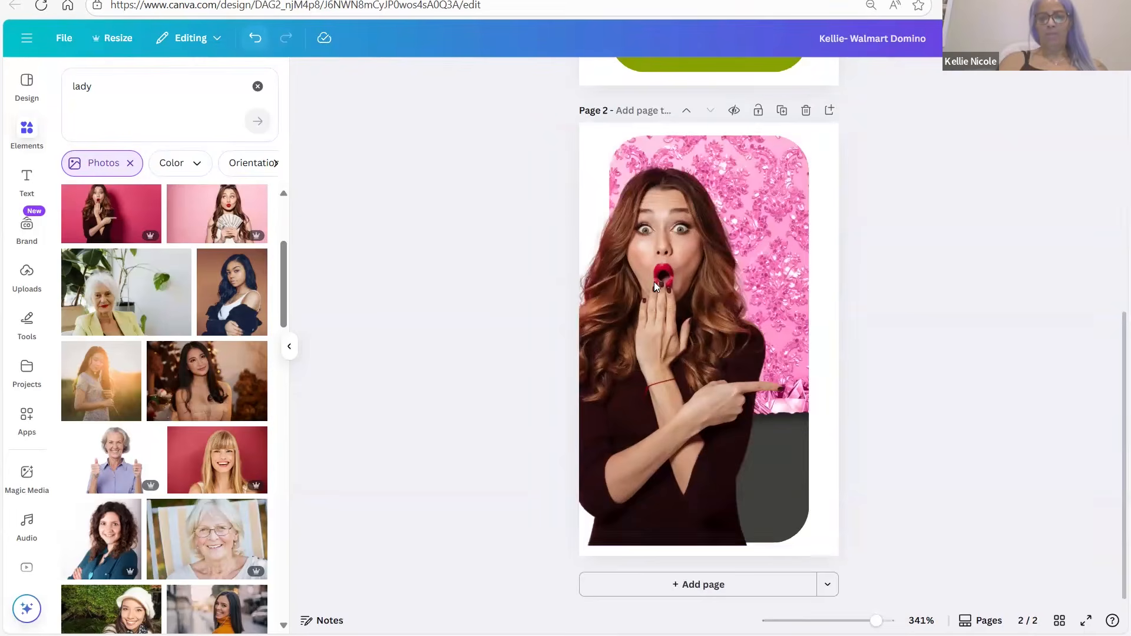
left_click_drag(651, 285, 678, 275)
left_click_drag(678, 280, 670, 280)
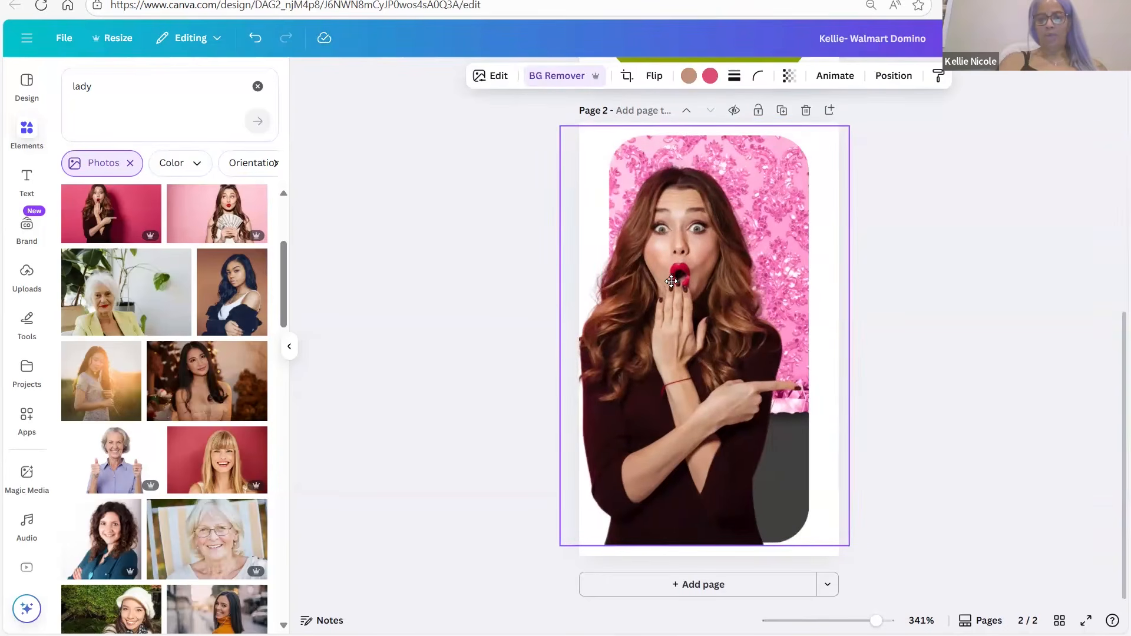
left_click(943, 388)
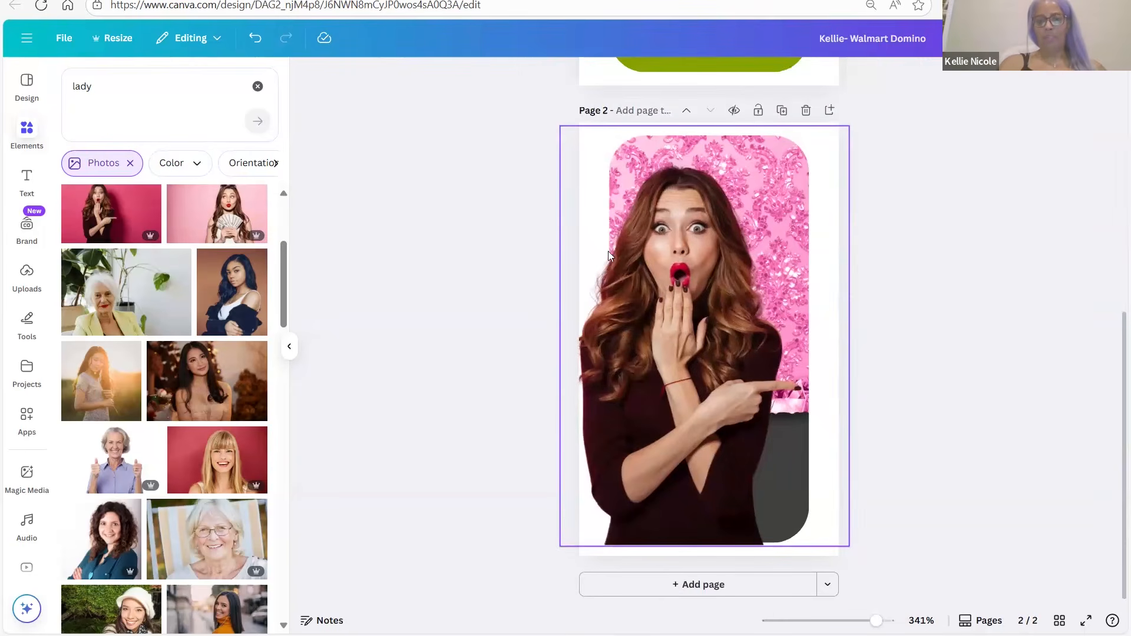
left_click(570, 315)
mouse_move(609, 333)
left_mouse_down()
mouse_move(622, 334)
mouse_move(607, 338)
left_mouse_up()
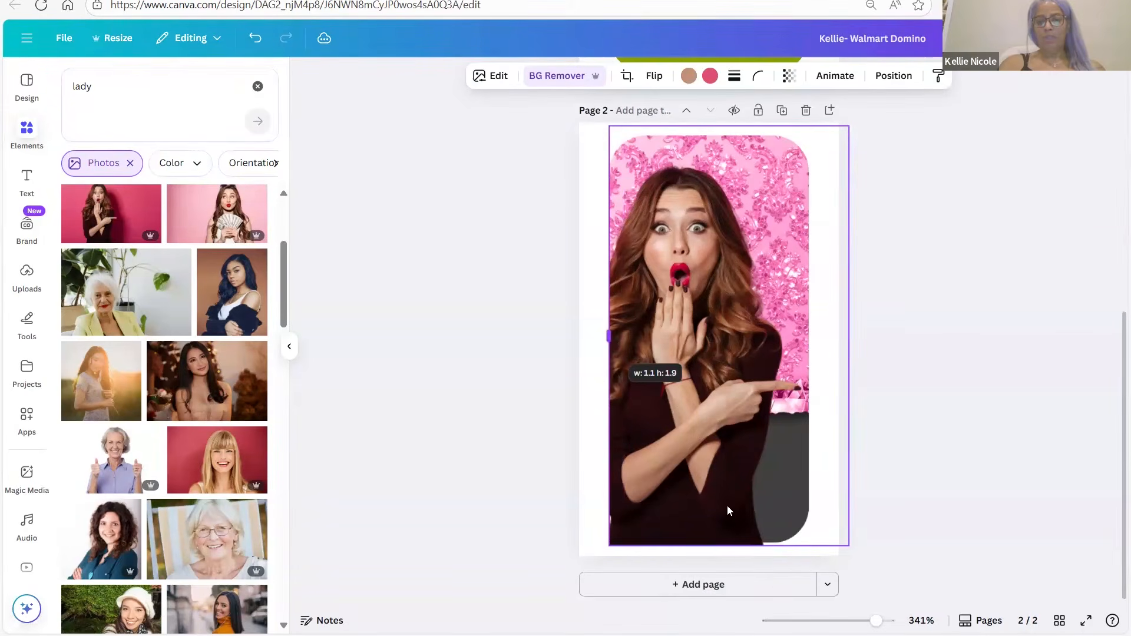
left_click_drag(729, 523, 729, 547)
mouse_move(598, 332)
left_mouse_down()
mouse_move(578, 325)
mouse_move(578, 337)
left_mouse_up()
left_click(920, 398)
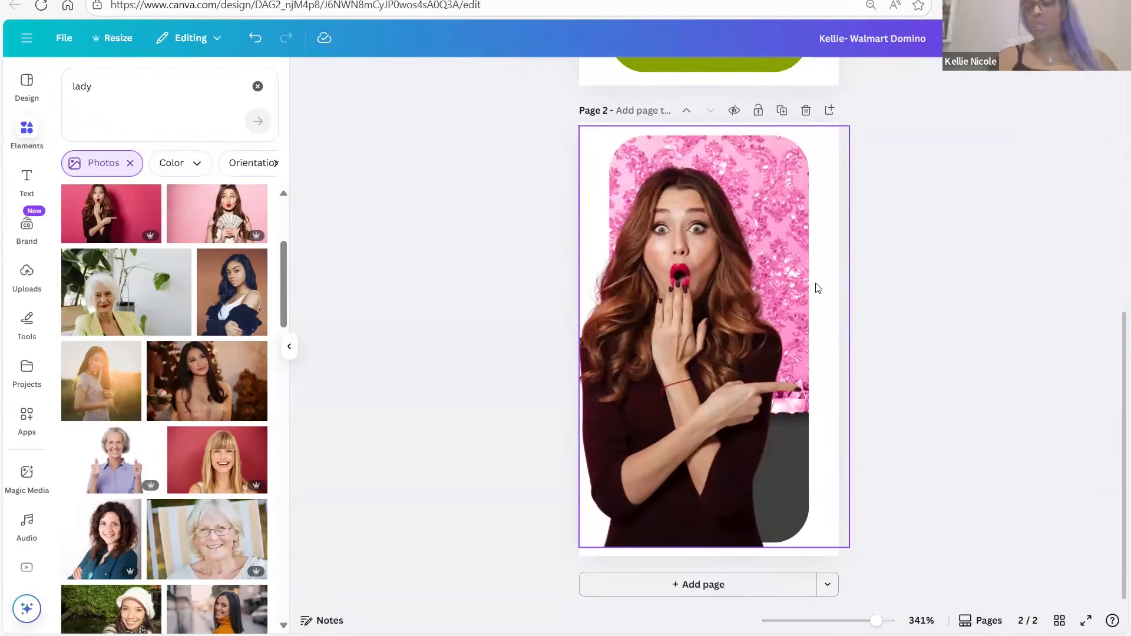
Download only page 2 as a 360 × 600 px PNG
left_click(816, 288)
left_click(1087, 38)
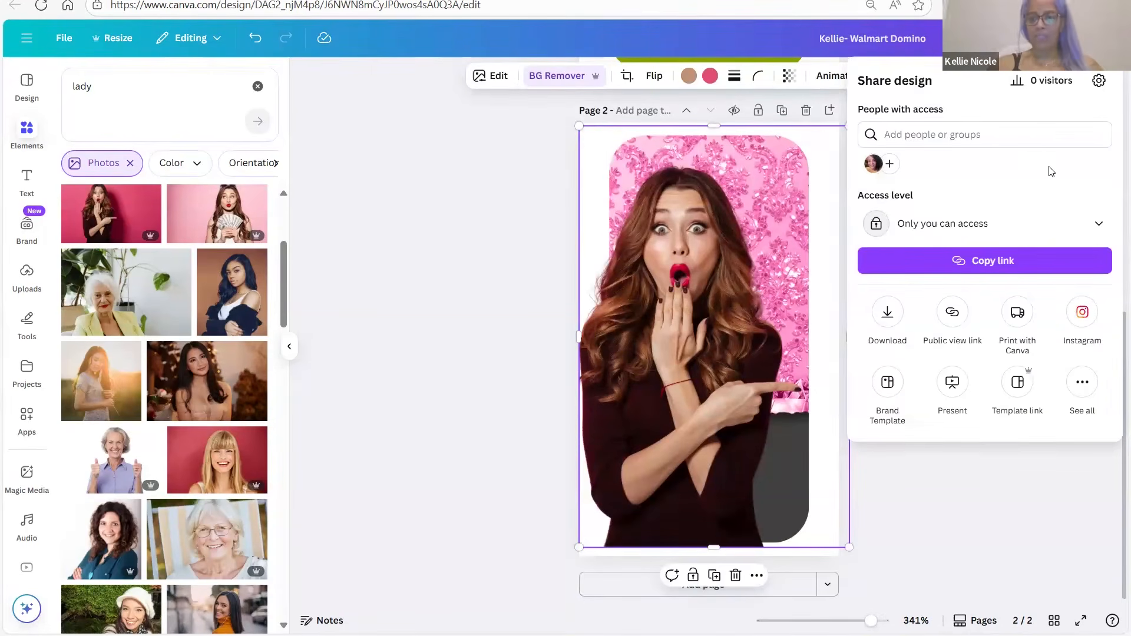
left_click(886, 316)
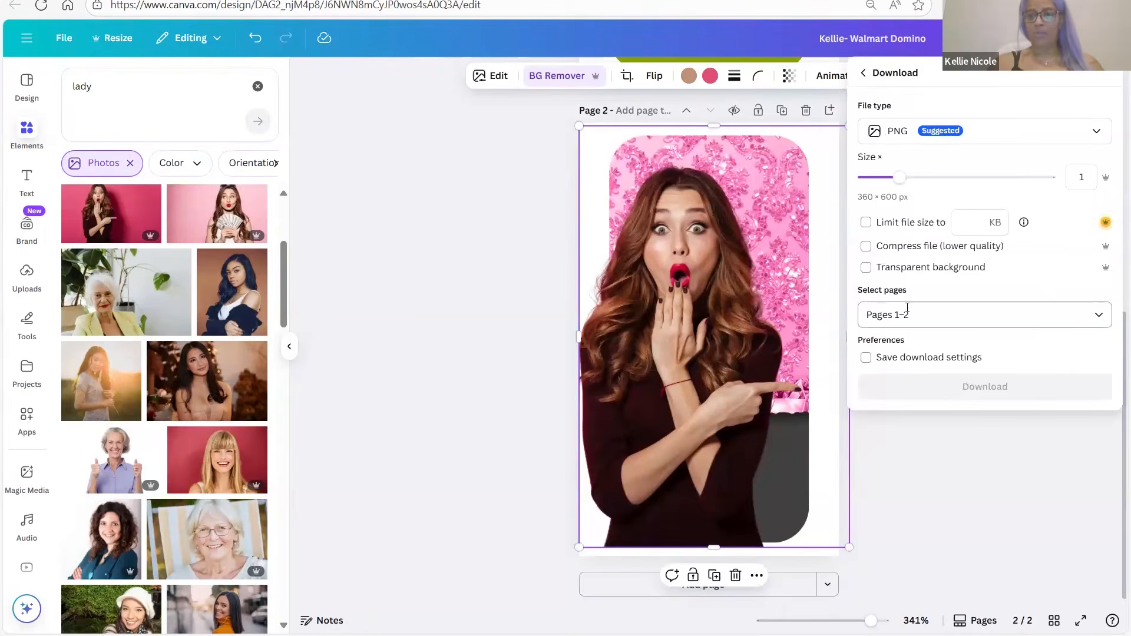
left_click(971, 313)
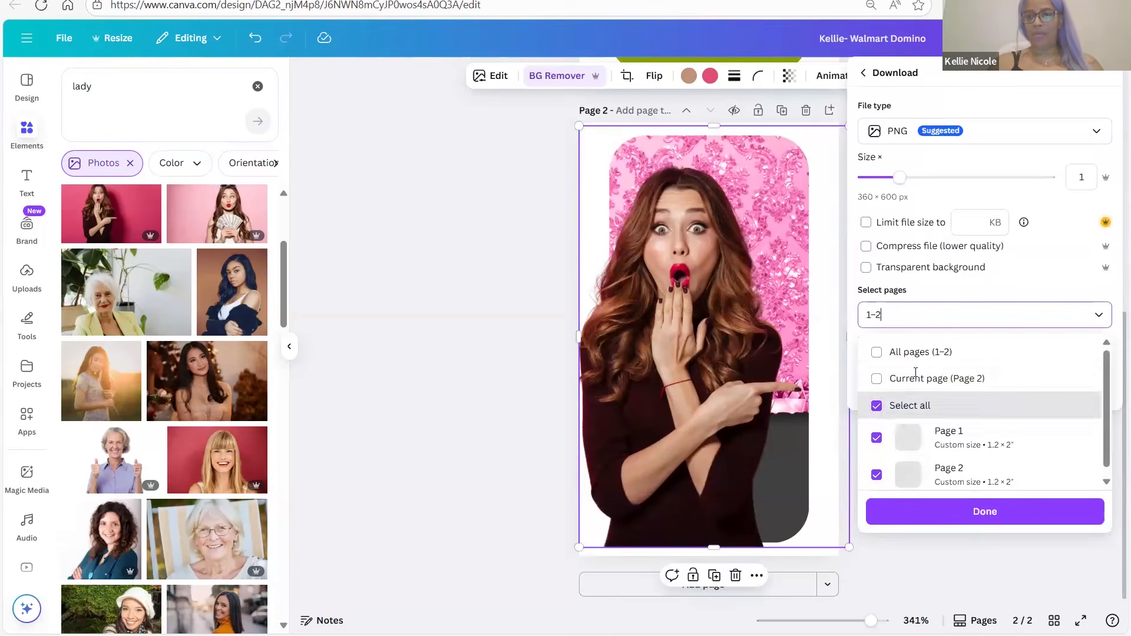
left_click(877, 380)
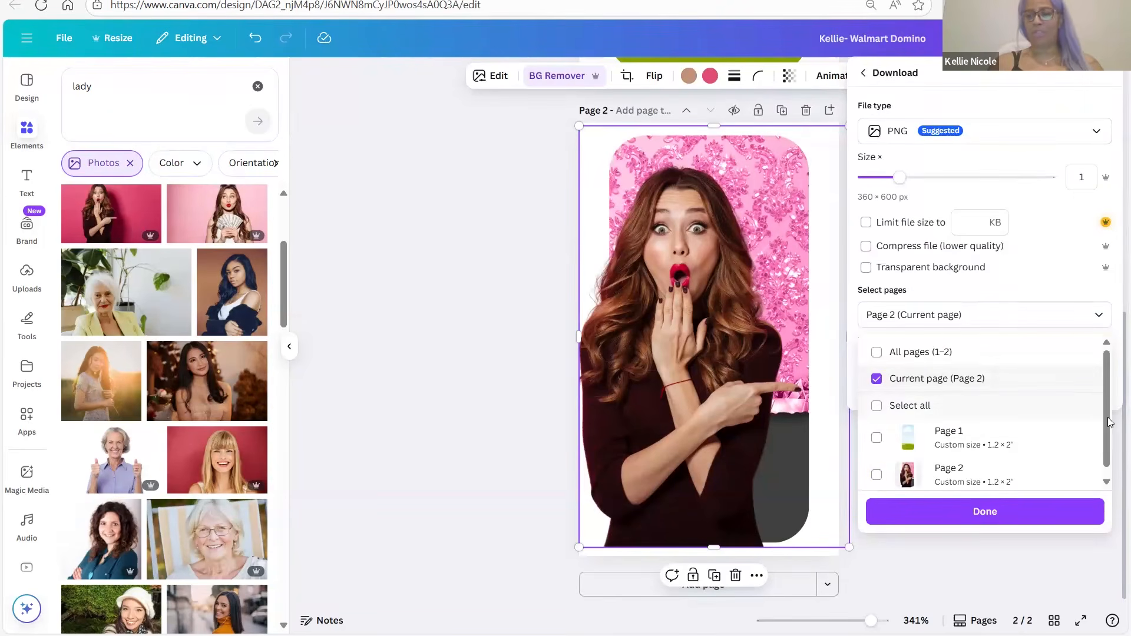
scroll(1106, 436, "down", 1)
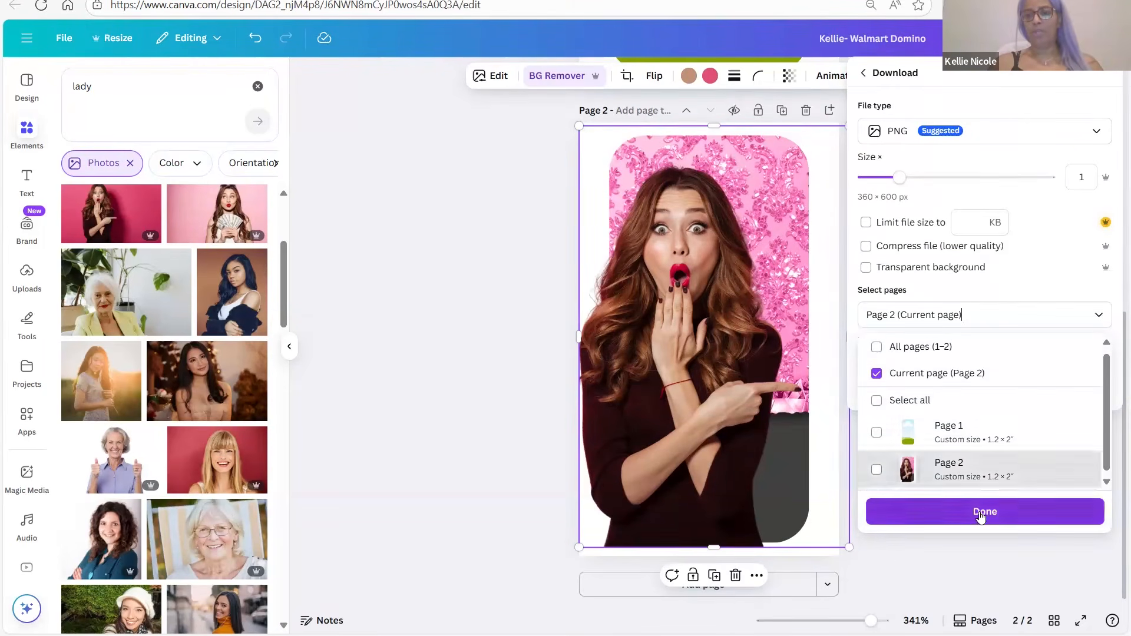
left_click(980, 515)
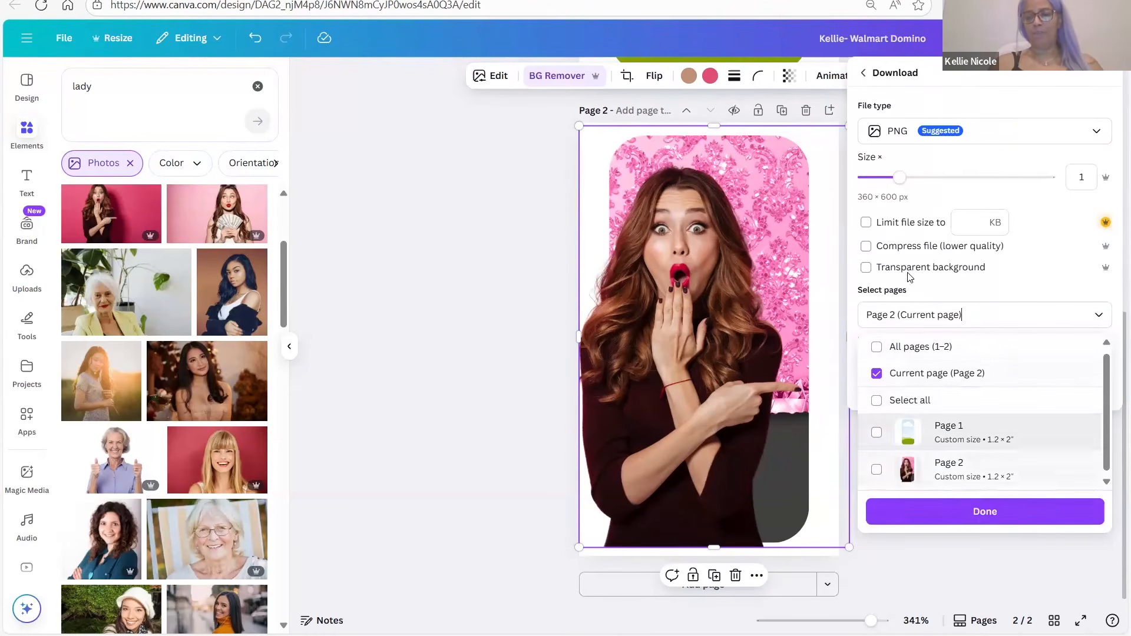
left_click(955, 512)
left_click(942, 386)
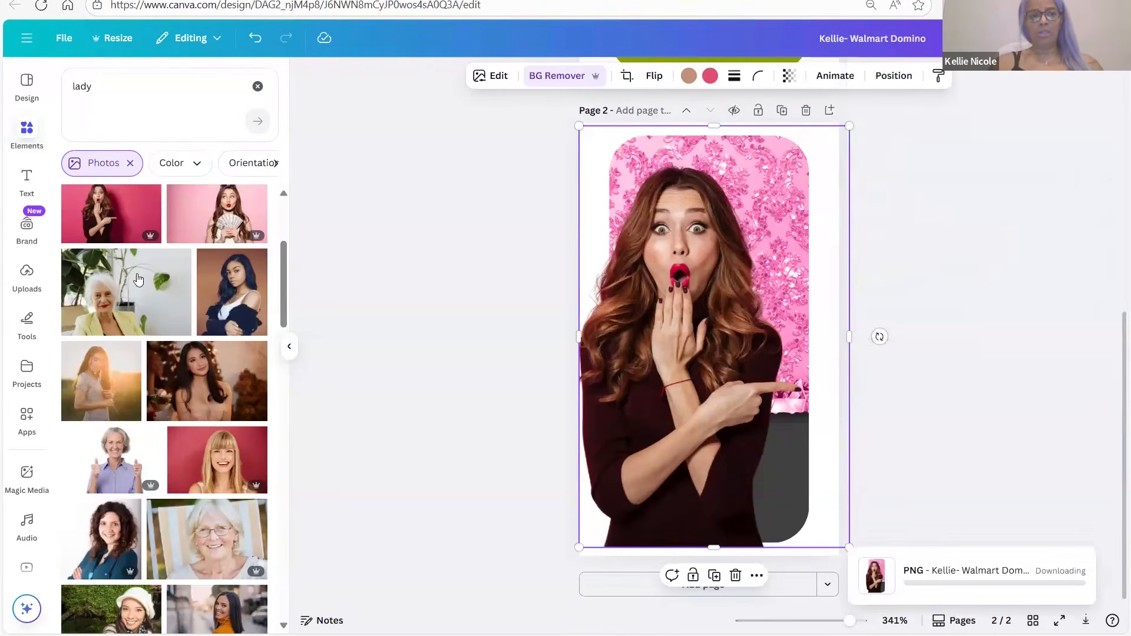
Place the exported pink woman PNG from Uploads into page 1's rounded frame
left_click(23, 277)
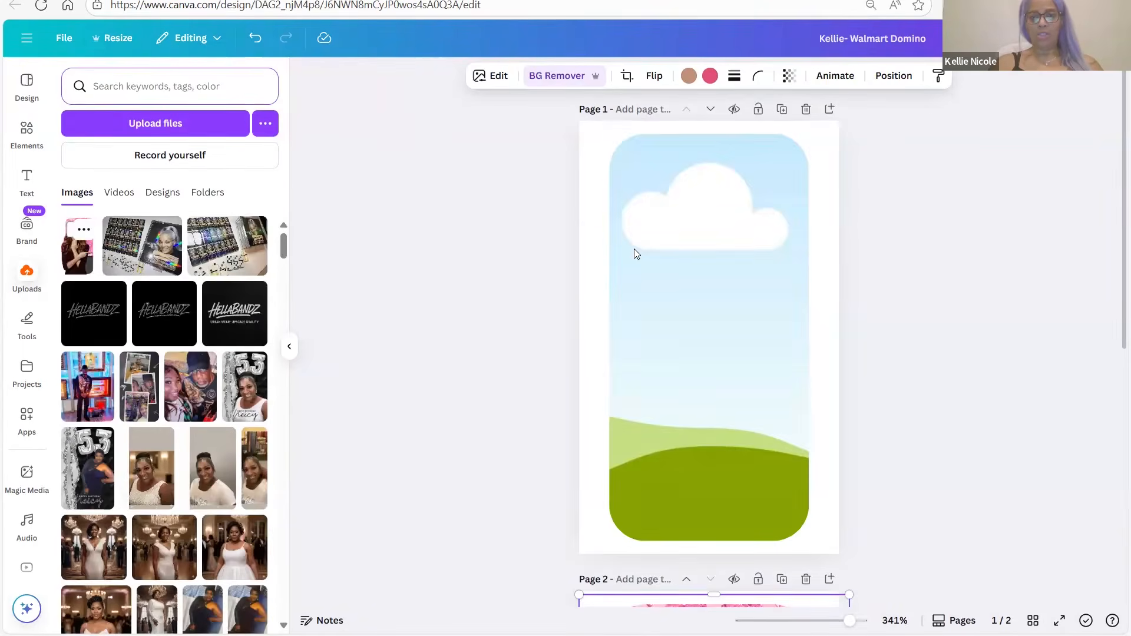
left_click(83, 267)
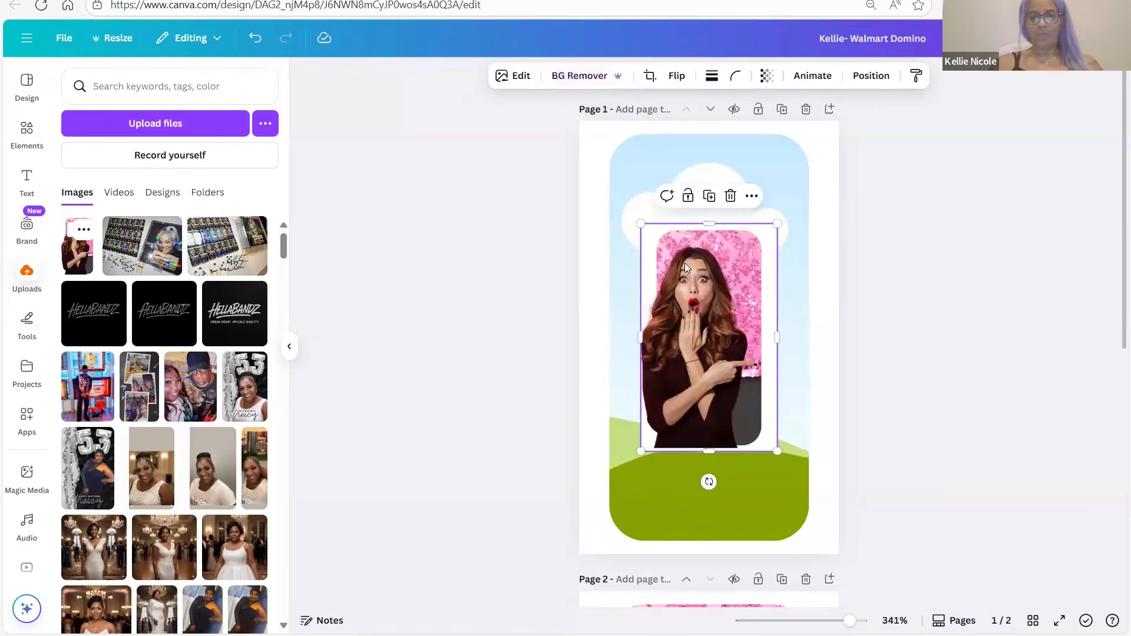
left_click_drag(684, 268, 683, 270)
double_click(683, 271)
Enlarge and reposition the pink woman photo in page 1's frame, checking at 500%, then apply
left_click_drag(586, 134, 565, 108)
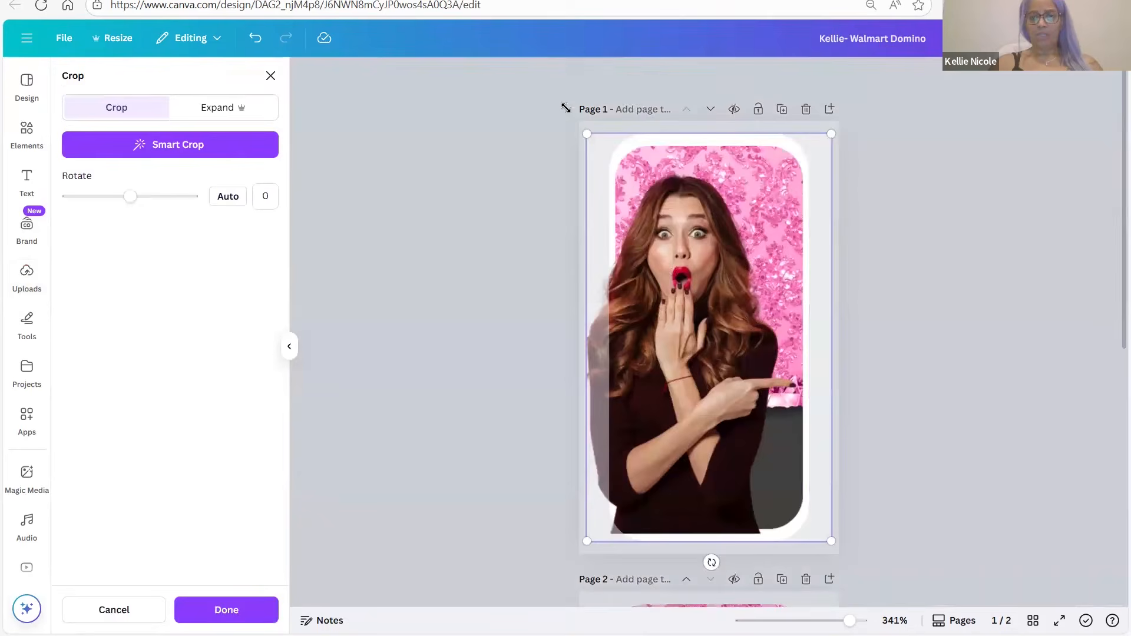
left_click_drag(570, 109, 575, 115)
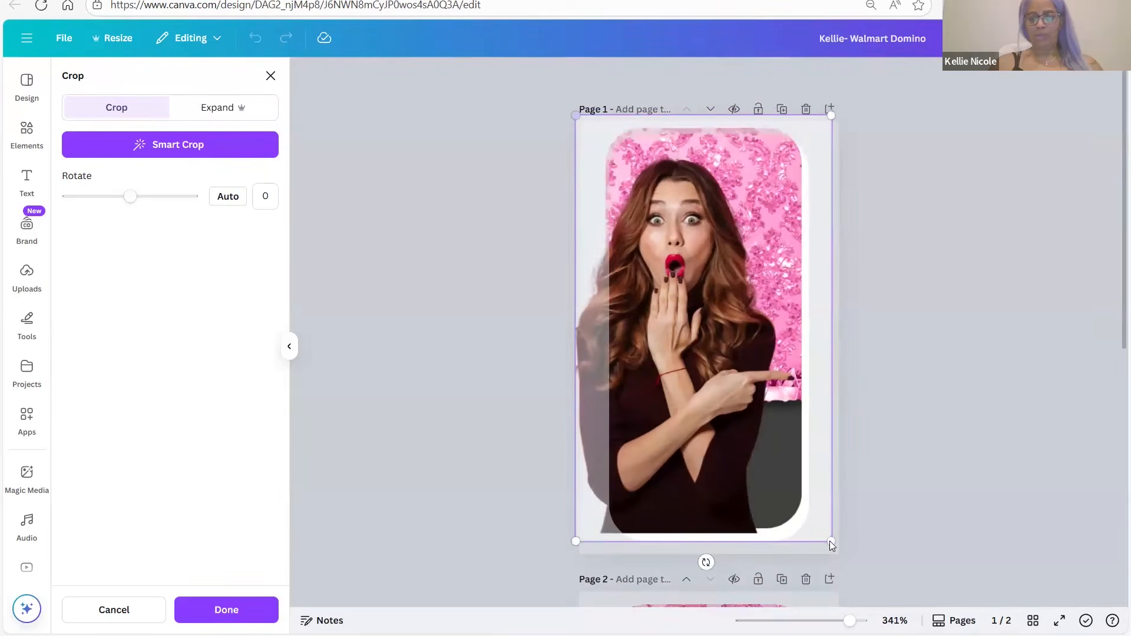
left_click_drag(847, 554, 855, 566)
left_click_drag(740, 412, 744, 417)
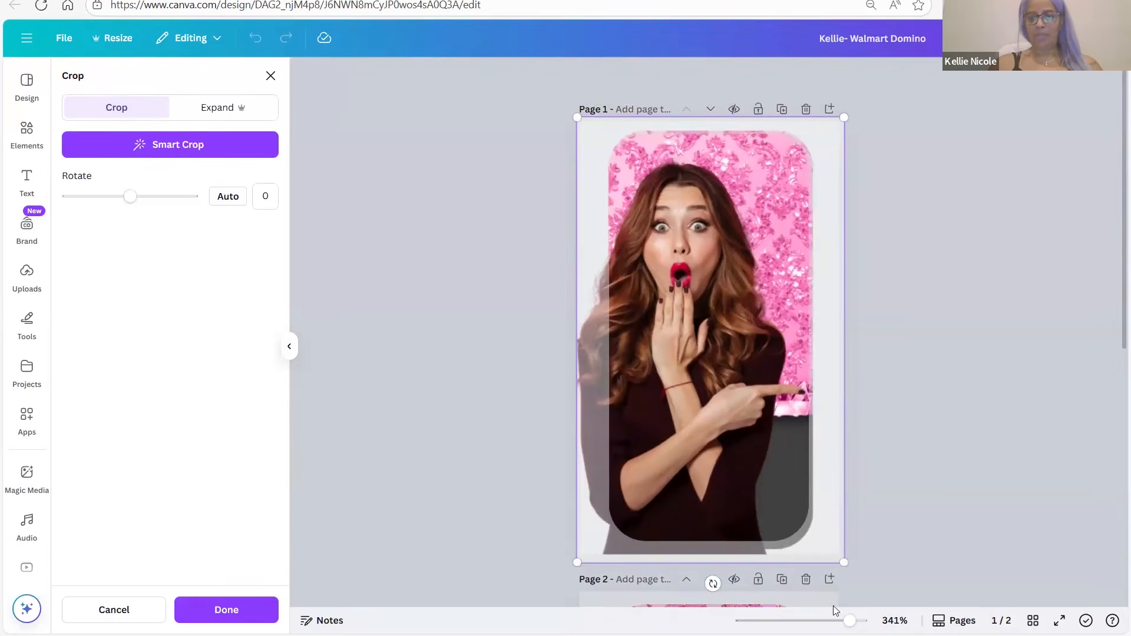
left_click_drag(849, 620, 861, 621)
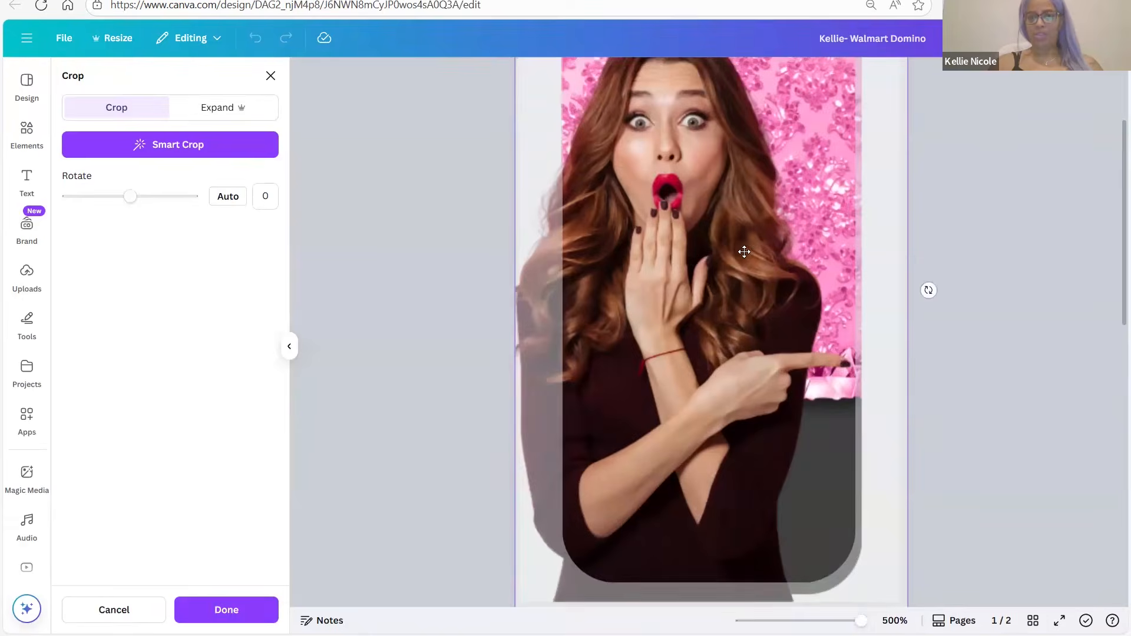
scroll(825, 236, "up", 3)
left_click(934, 234)
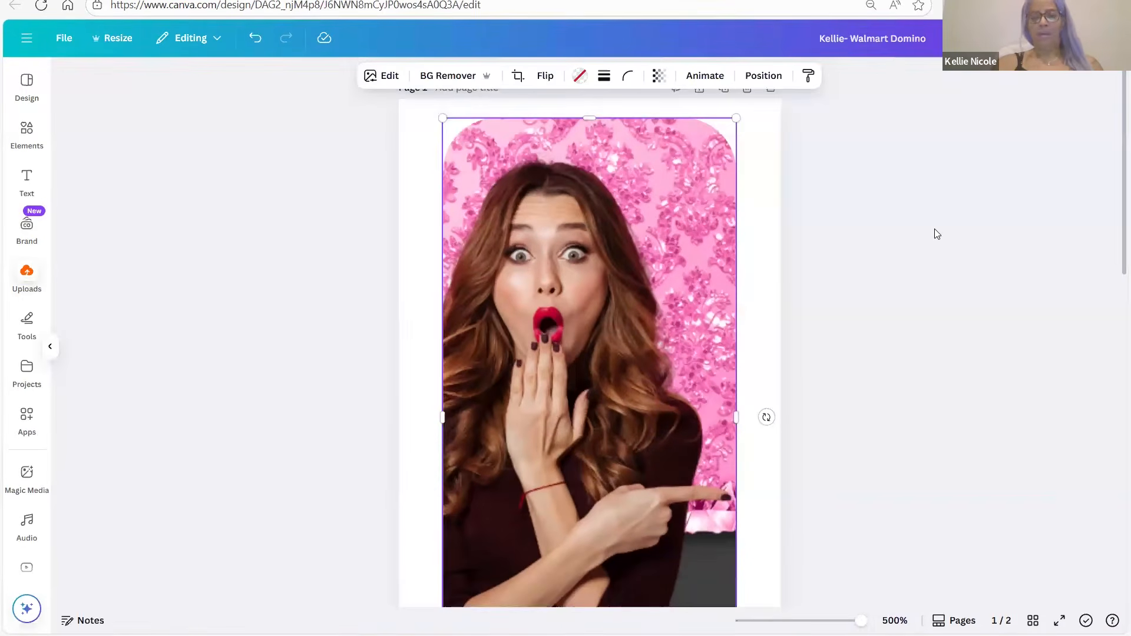
scroll(935, 234, "down", 1)
scroll(936, 234, "down", 1)
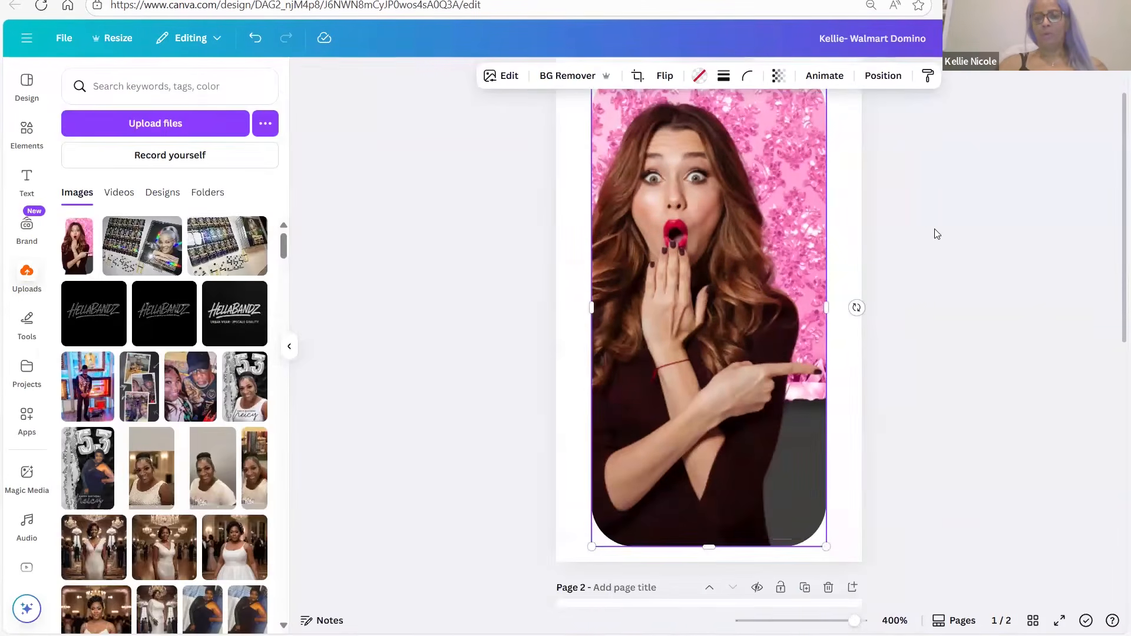
scroll(937, 236, "up", 1)
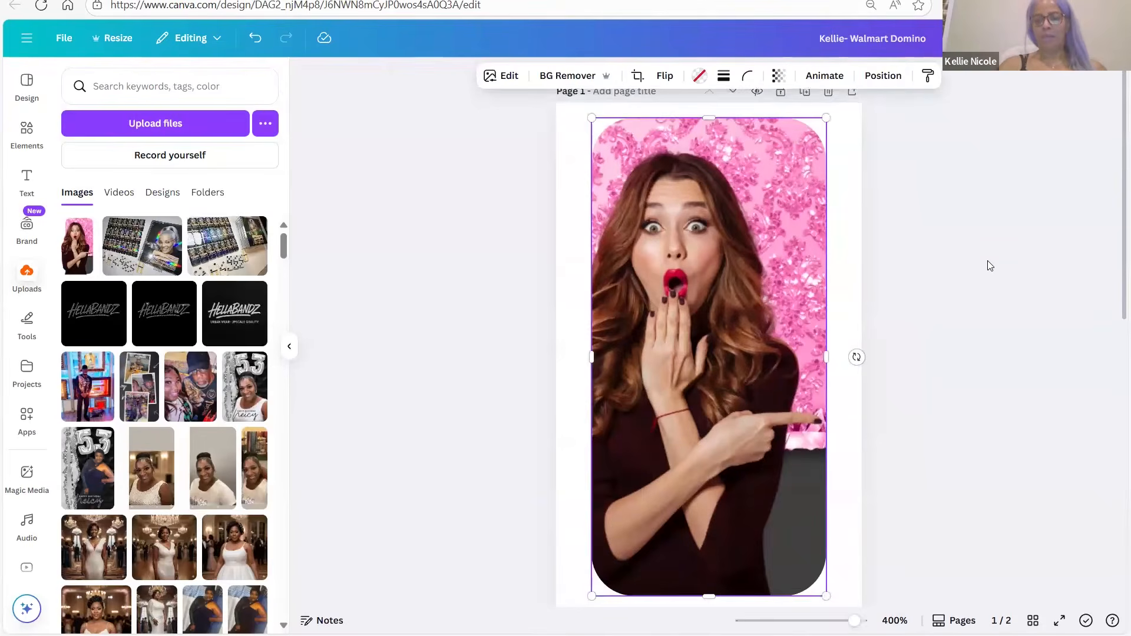
left_click(988, 263)
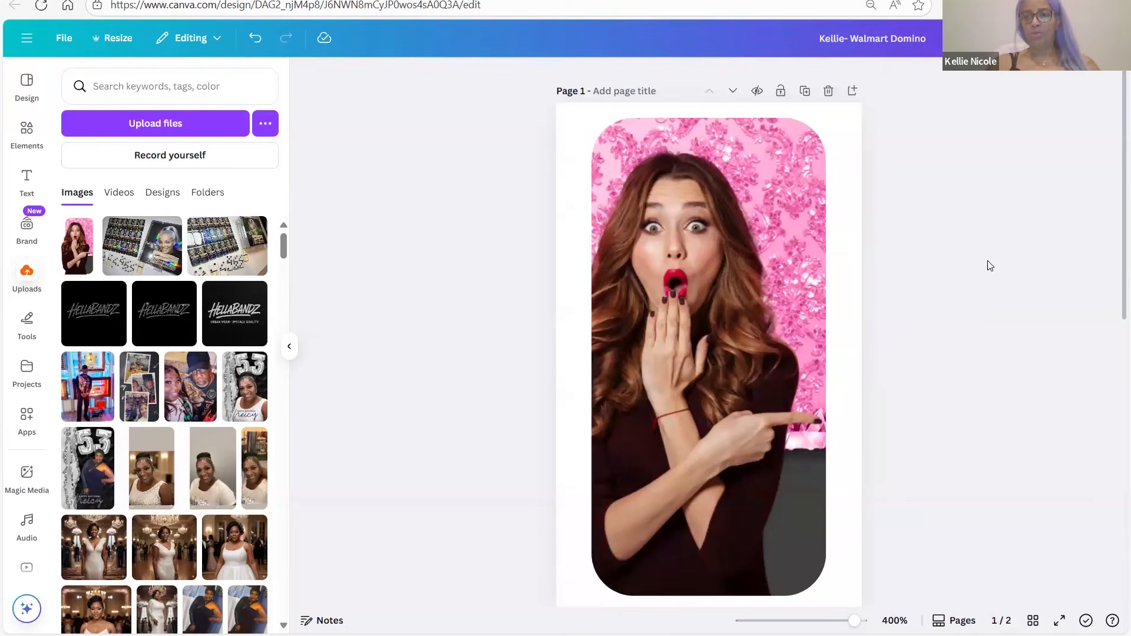
Download page 1 only as a transparent-background PNG at 1.5× (540 × 900 px)
left_click(1089, 38)
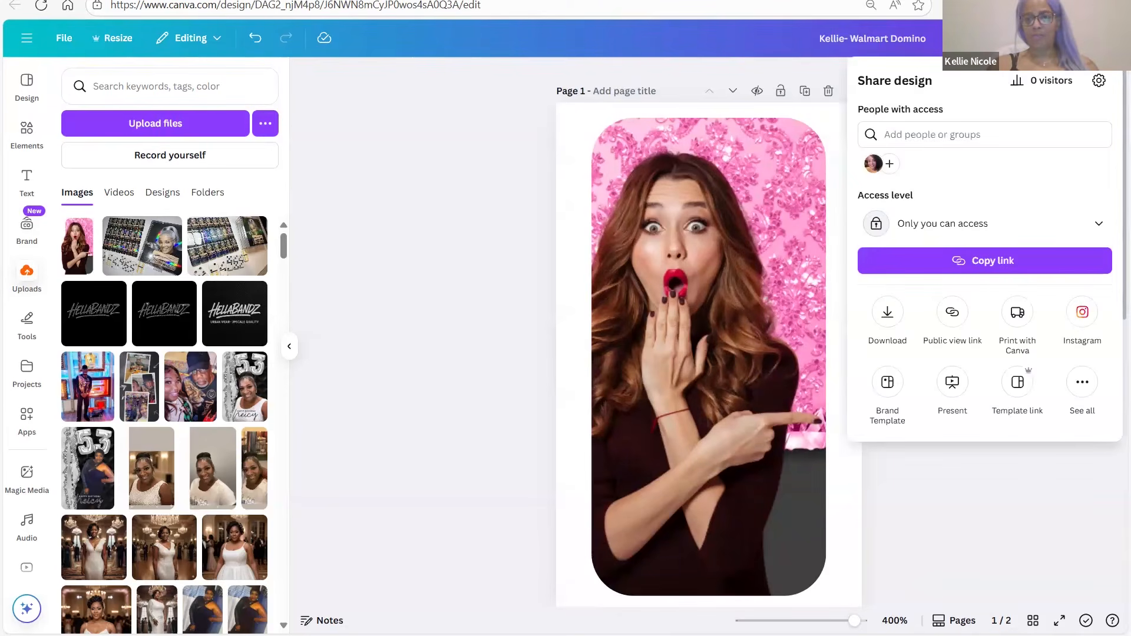
left_click(887, 313)
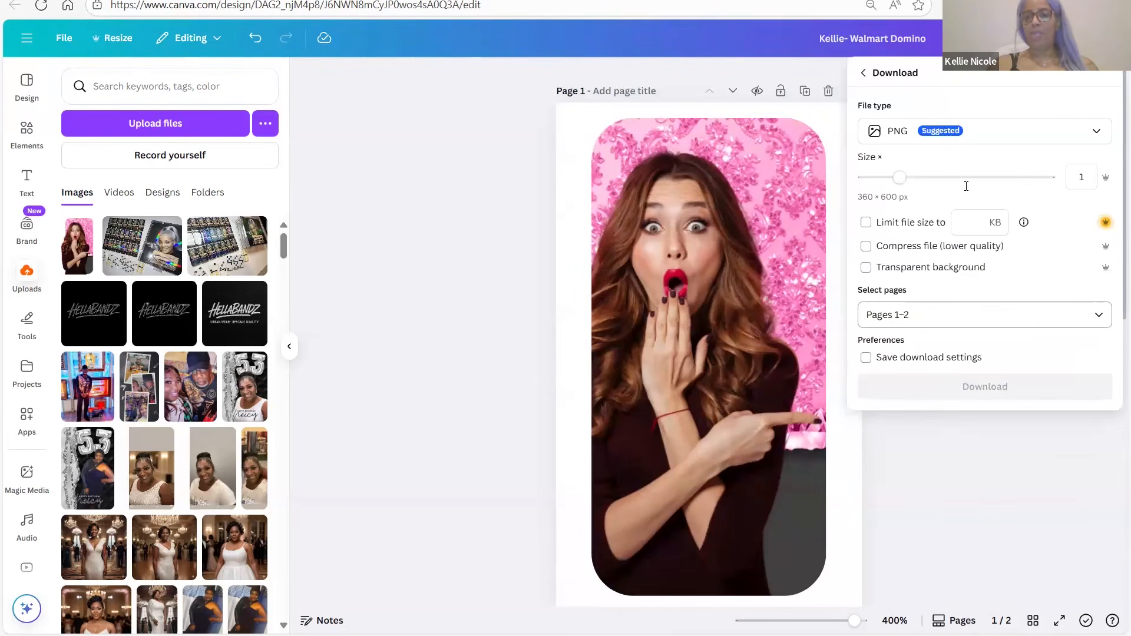
left_click(938, 313)
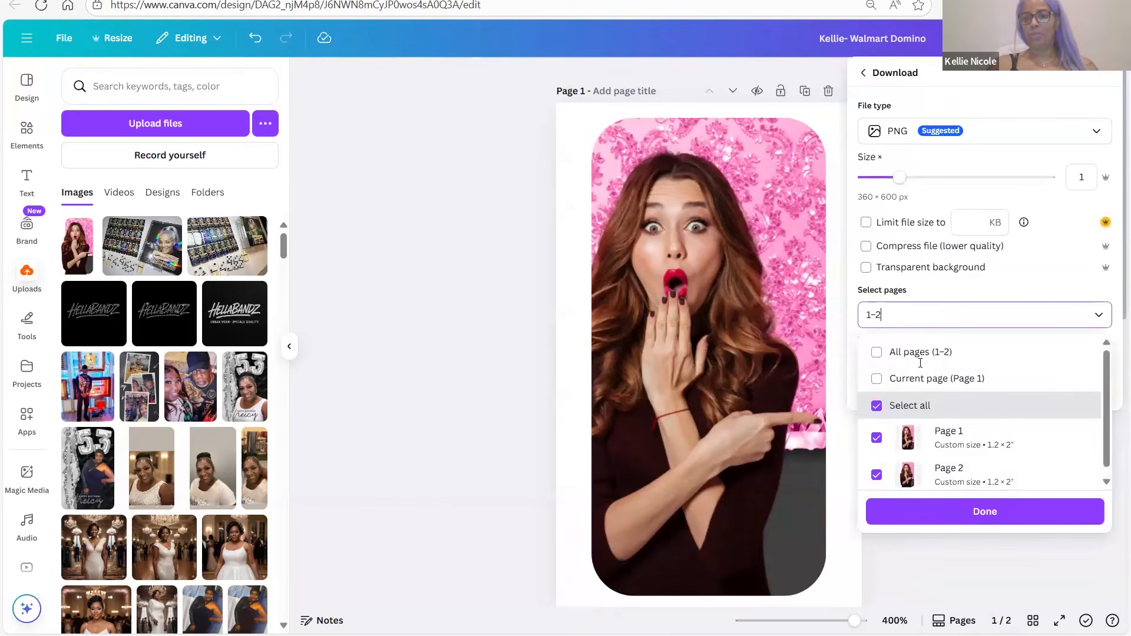
left_click(877, 380)
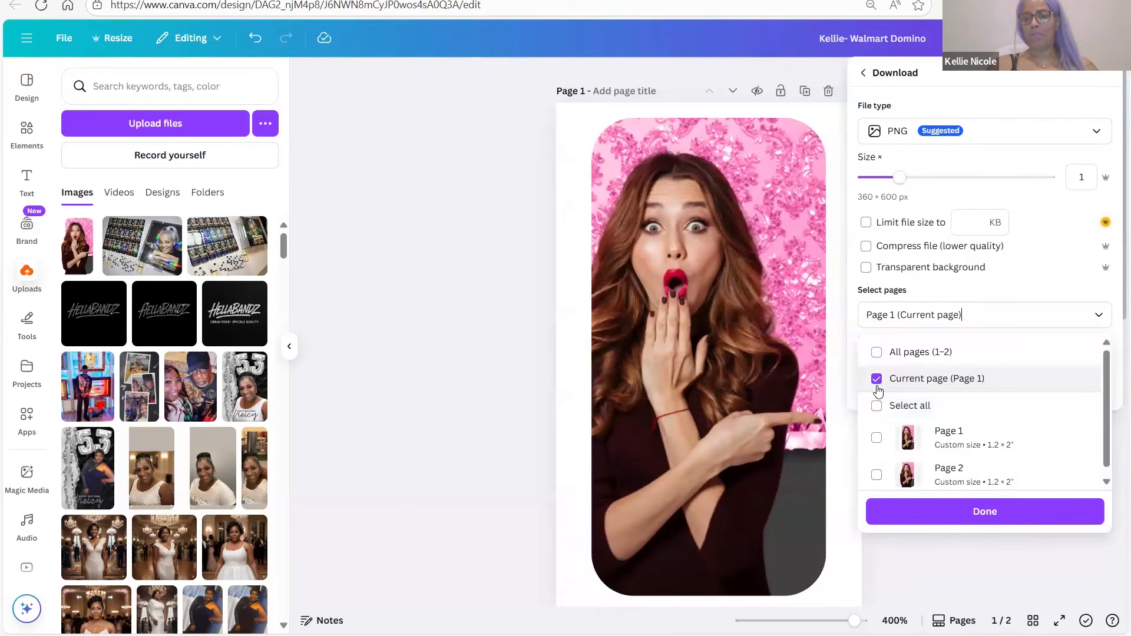
left_click(866, 268)
left_click_drag(902, 178, 939, 181)
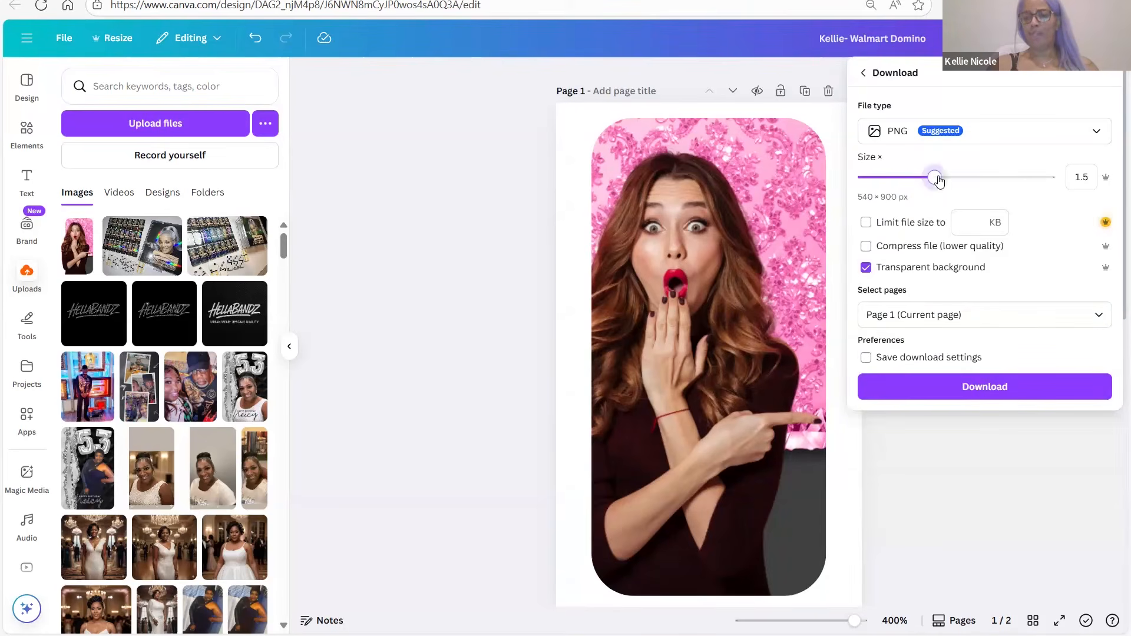
left_click(972, 394)
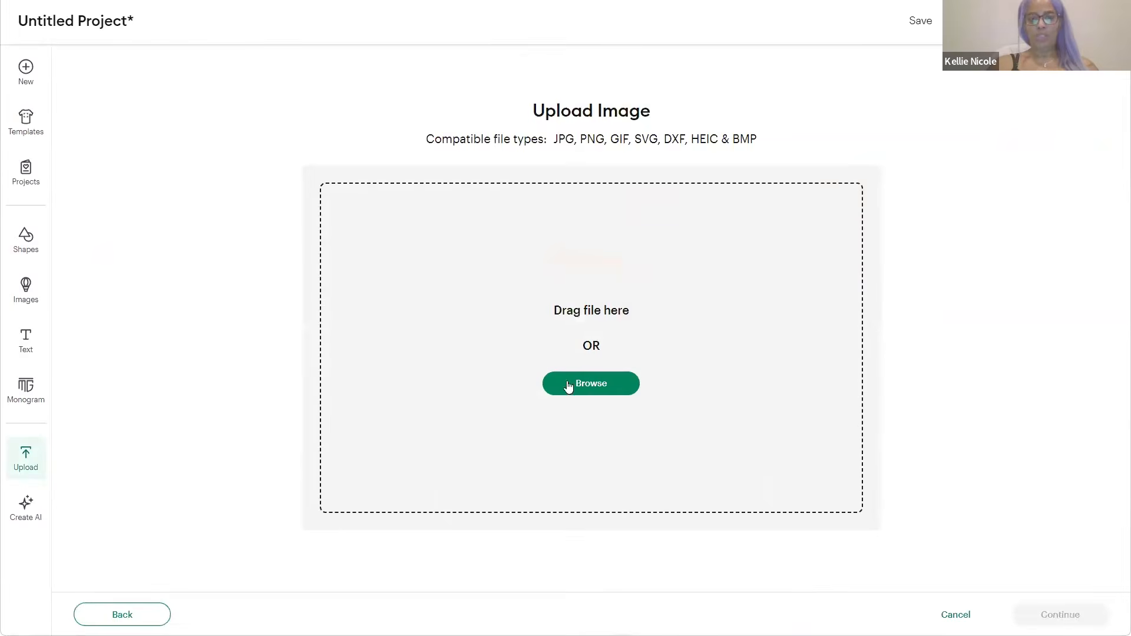
Upload the domino PNG from Downloads as a full-colour Flat Graphic onto the canvas
left_click(569, 385)
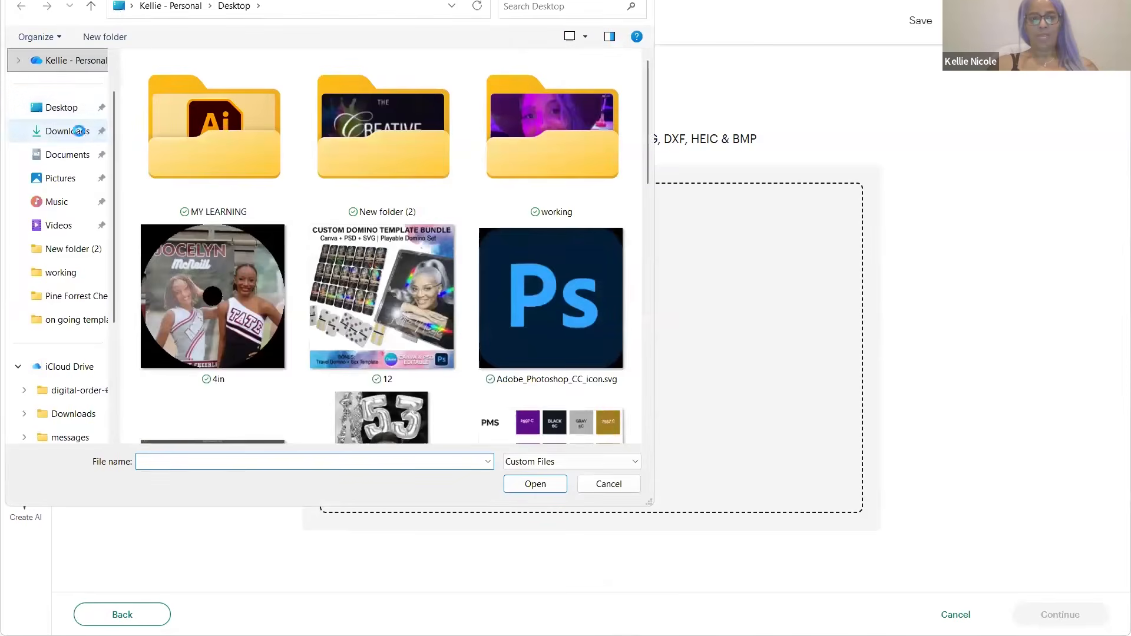
left_click(76, 131)
left_click(163, 103)
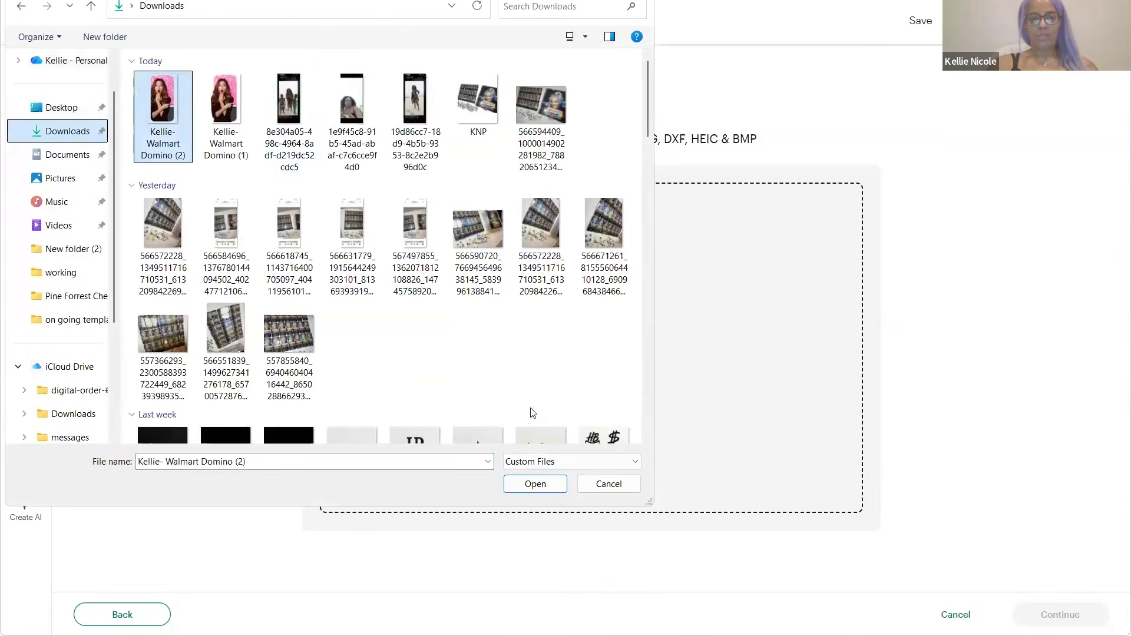
left_click(535, 486)
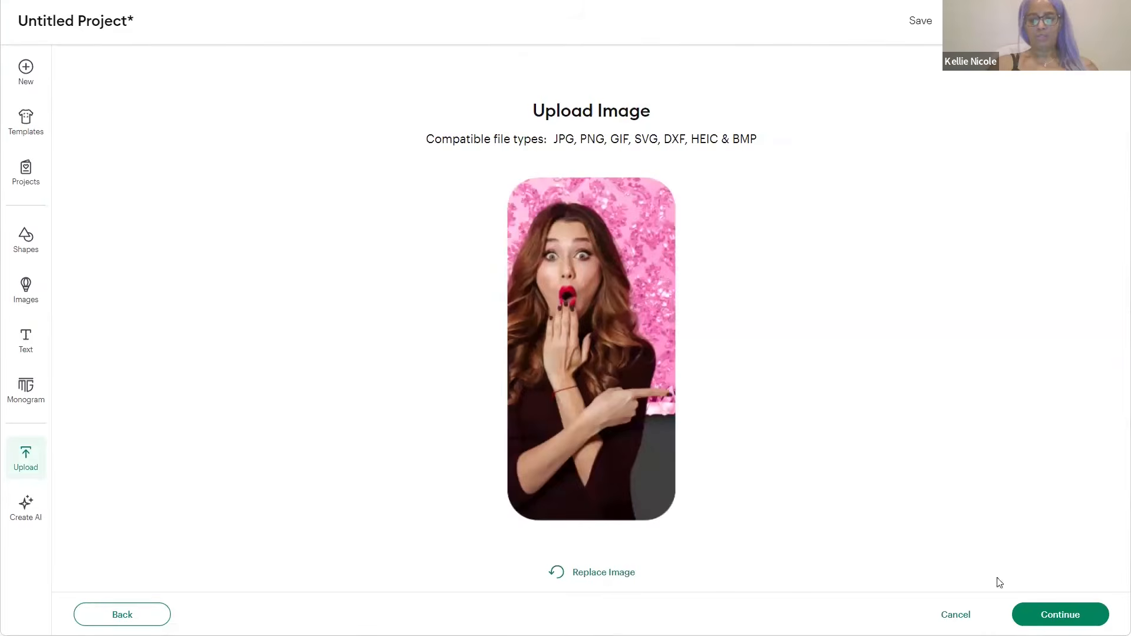
left_click(1036, 615)
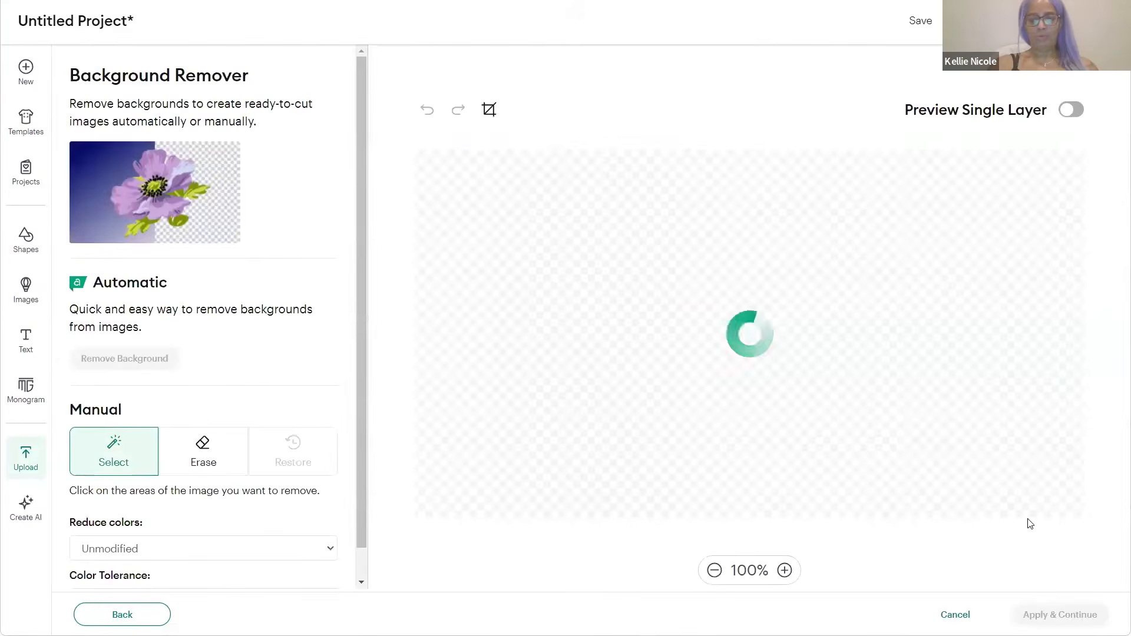
left_click(1065, 616)
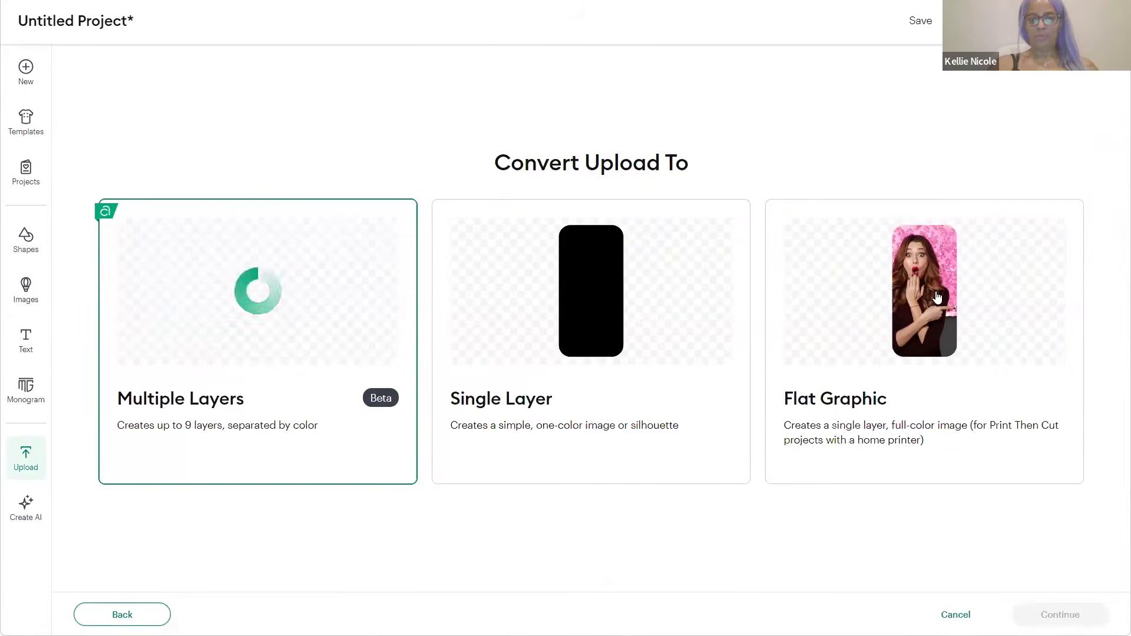
left_click(937, 298)
left_click(1062, 615)
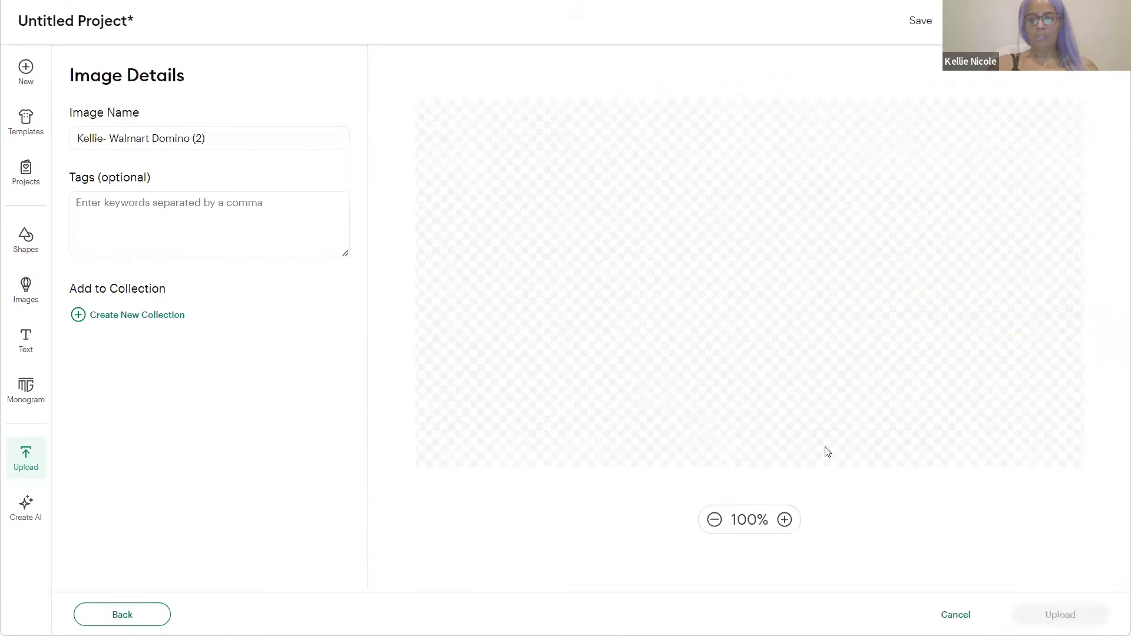
left_click(1060, 612)
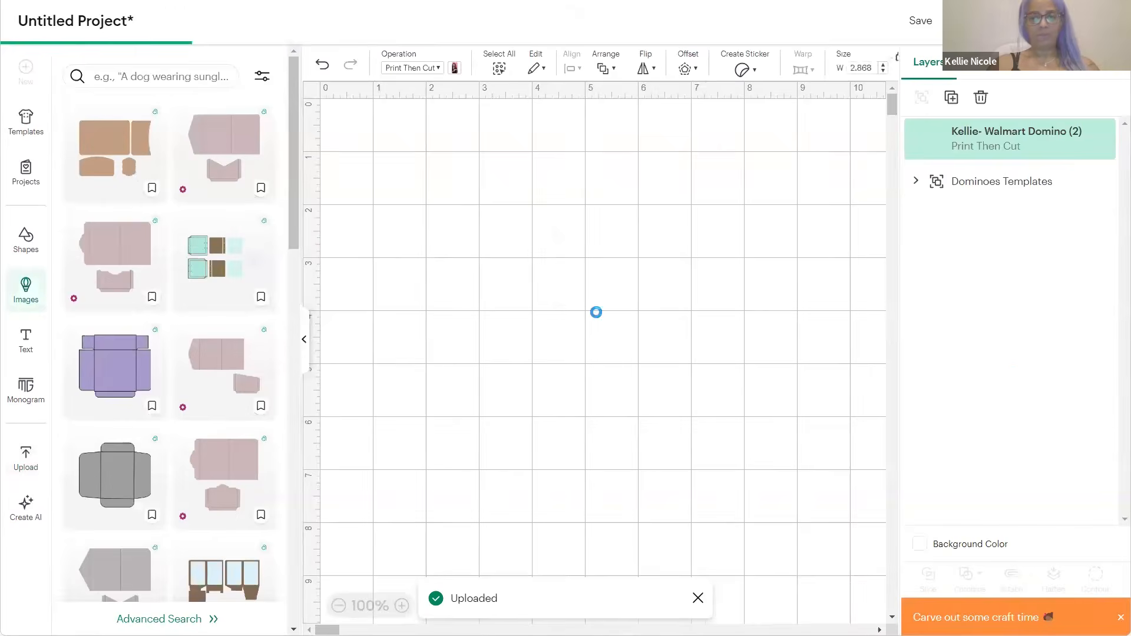
Move the domino photo beside the templates, zoom to 75%, and ungroup the Dominoes Templates
left_click(303, 351)
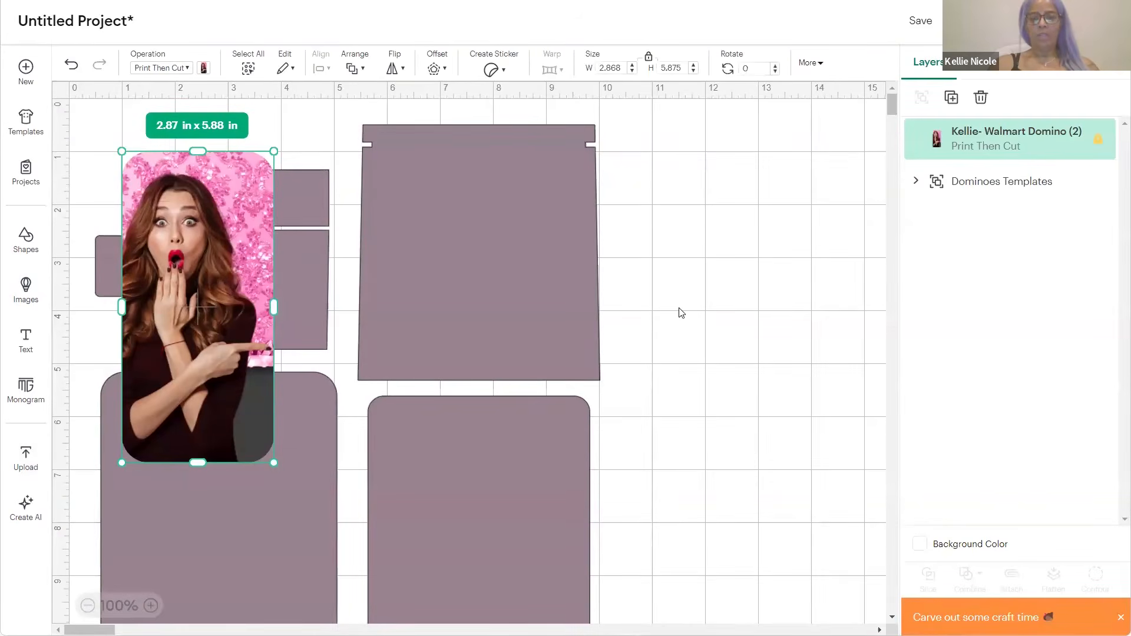
left_click_drag(603, 293, 692, 278)
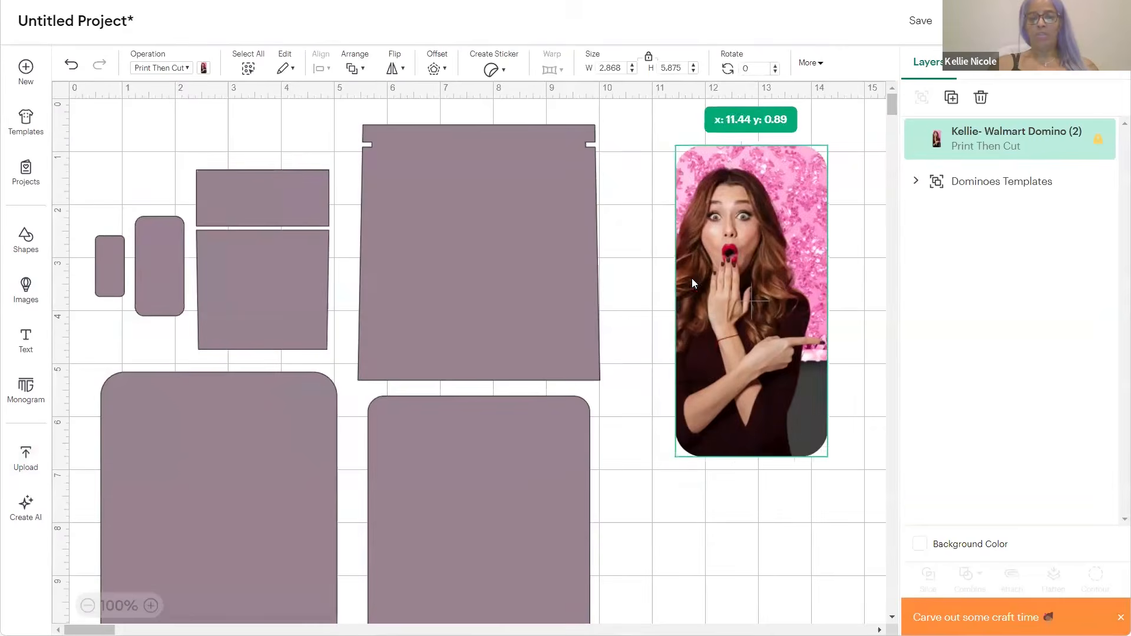
left_click(402, 259)
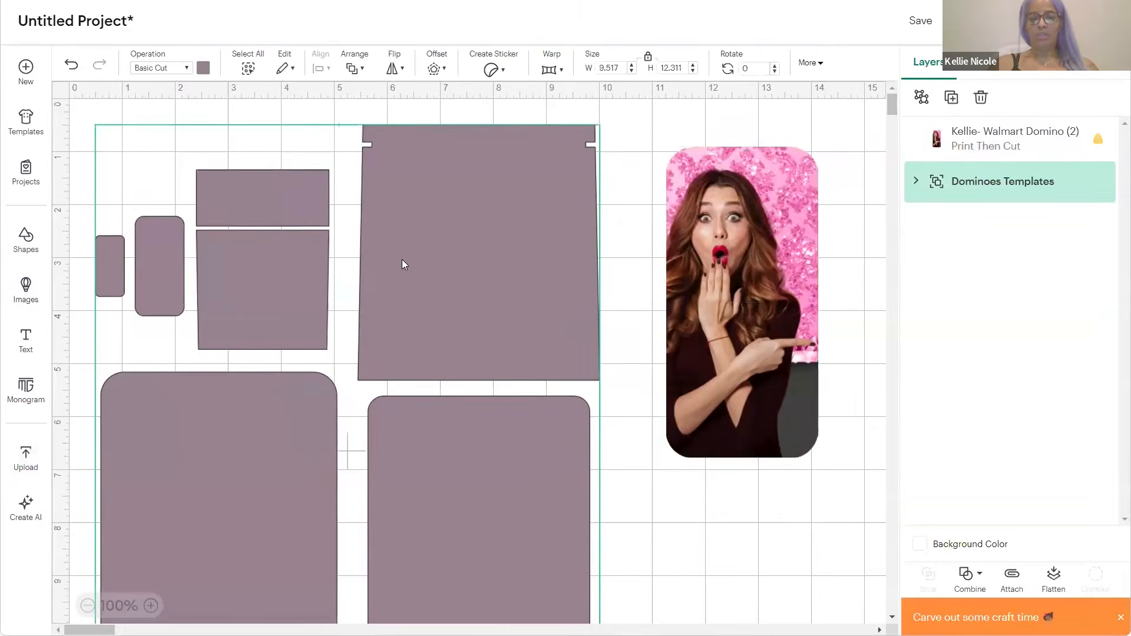
left_click(87, 605)
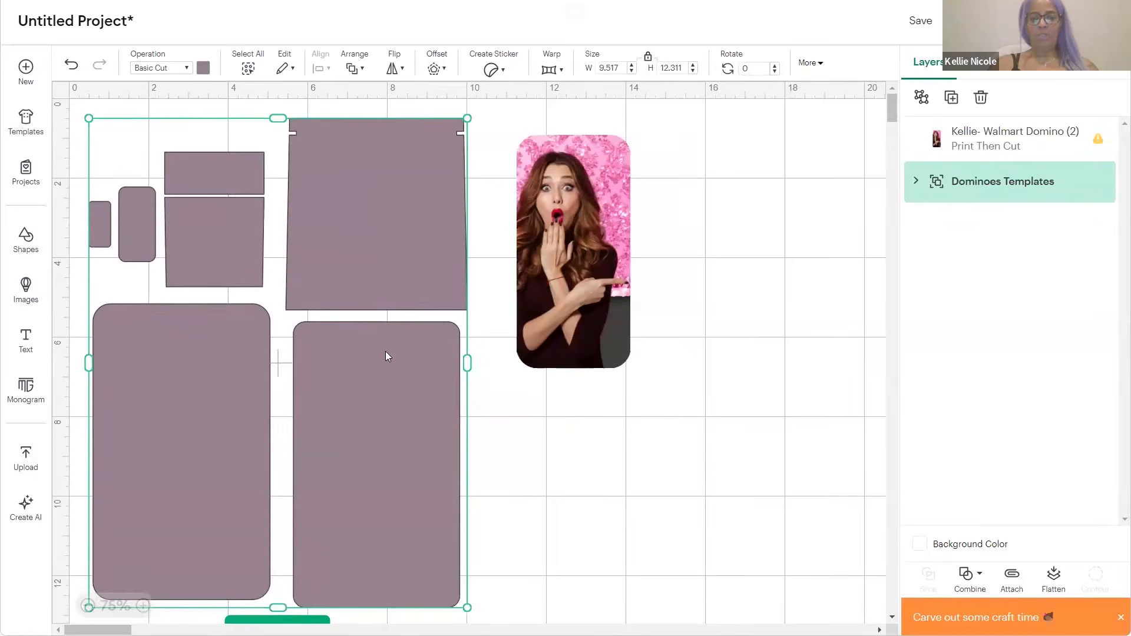
left_click(922, 100)
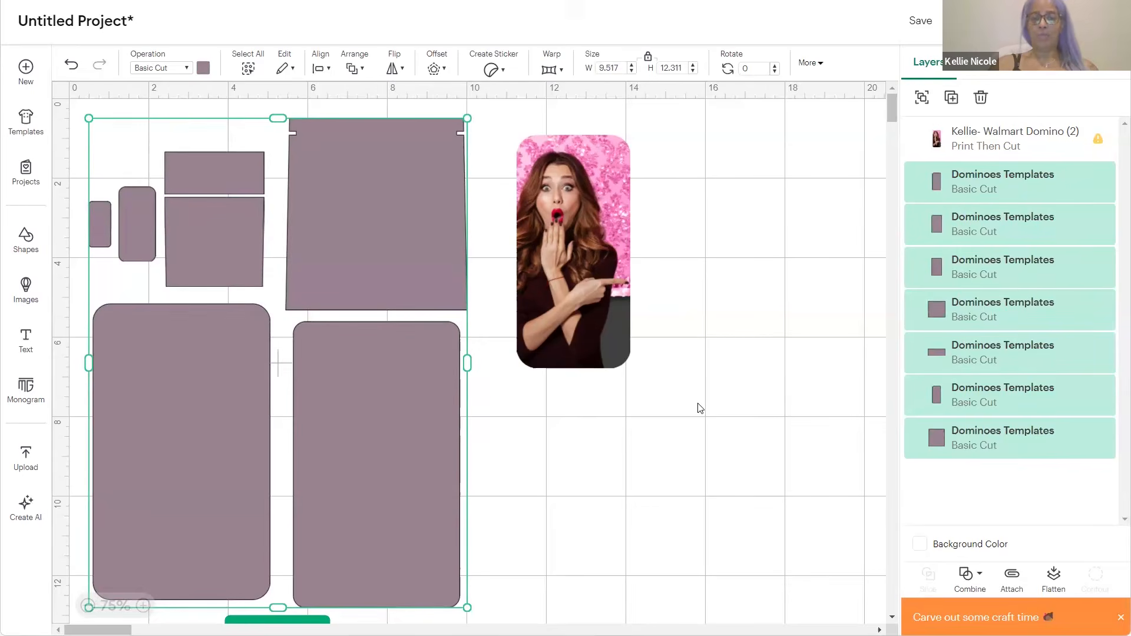
left_click(744, 276)
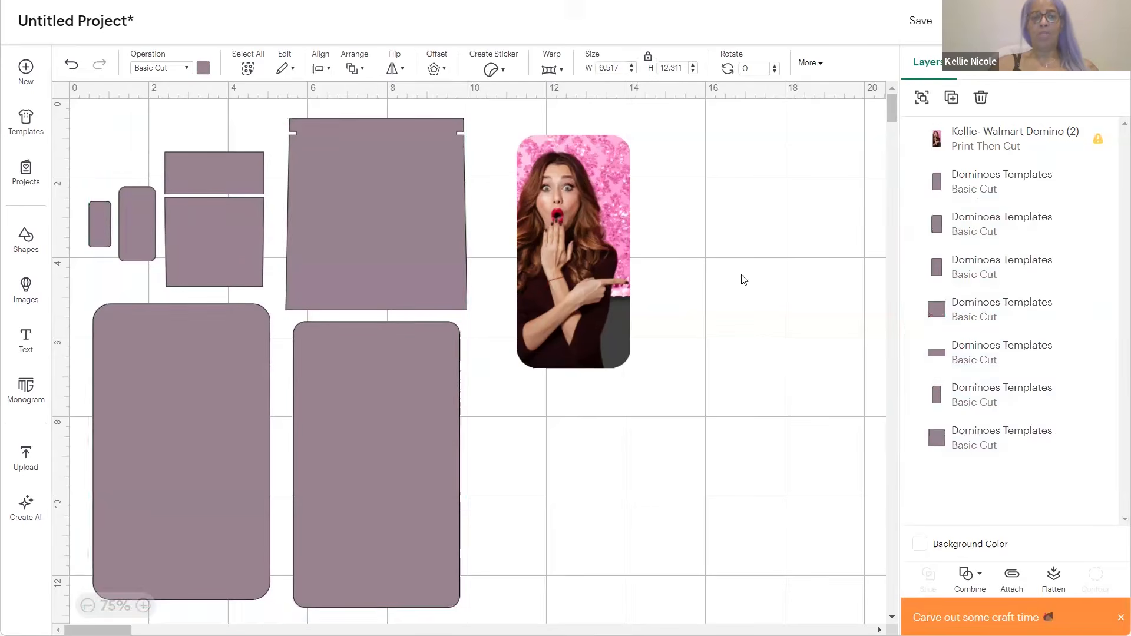
left_click(143, 226)
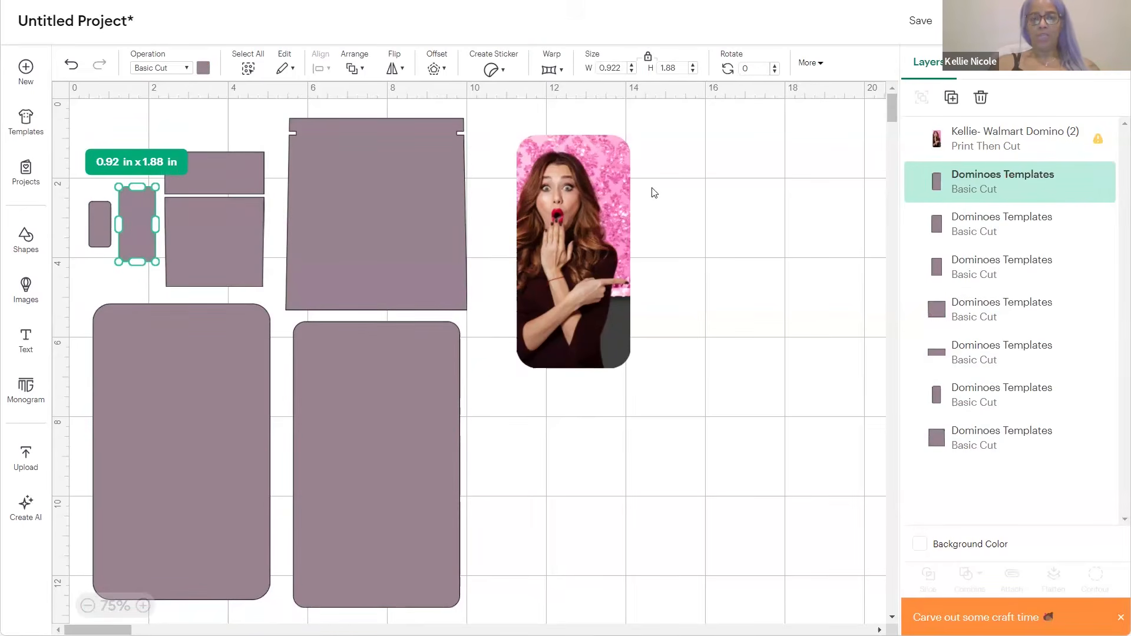
Resize the domino photo to 0.92 in wide to match the small domino shape
left_click(568, 225)
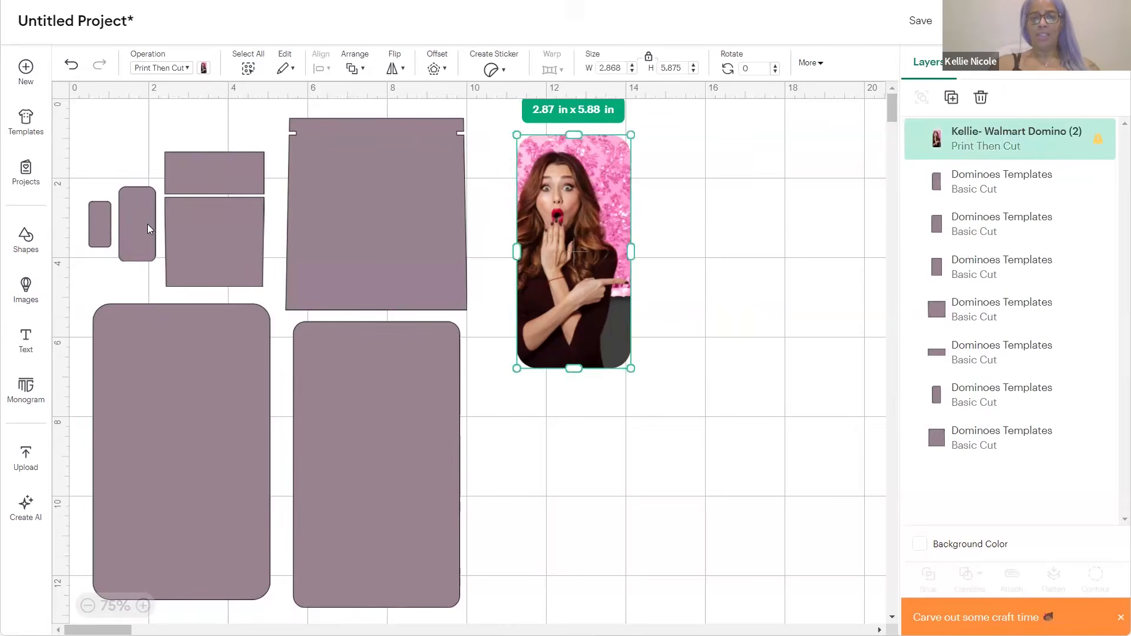
left_click(147, 224)
left_click(567, 225)
left_click(610, 68)
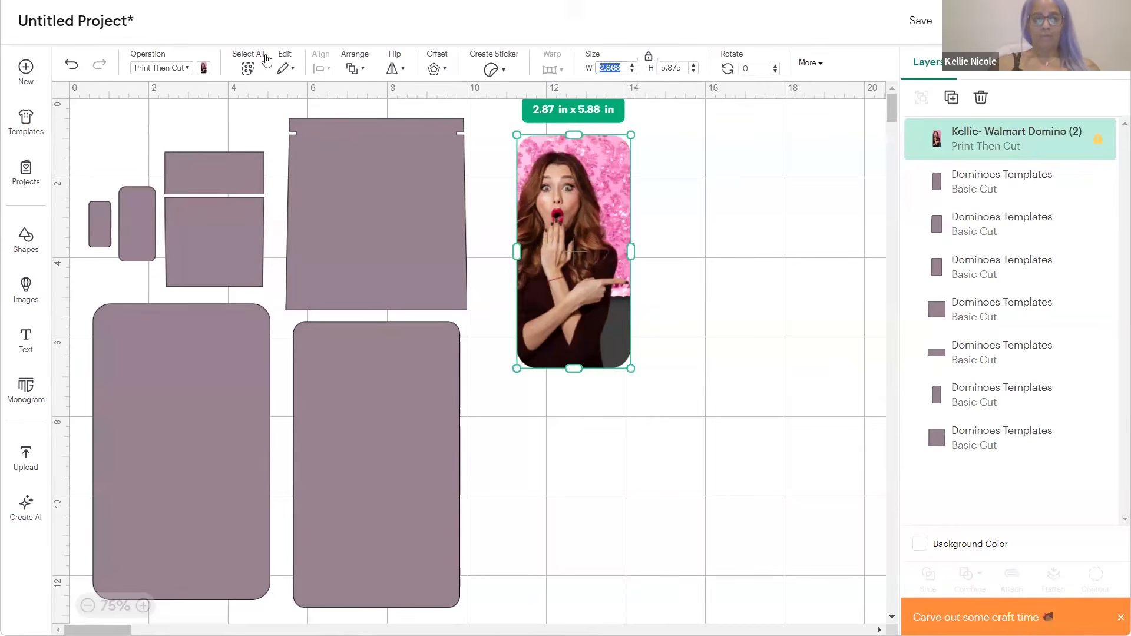
left_click(134, 213)
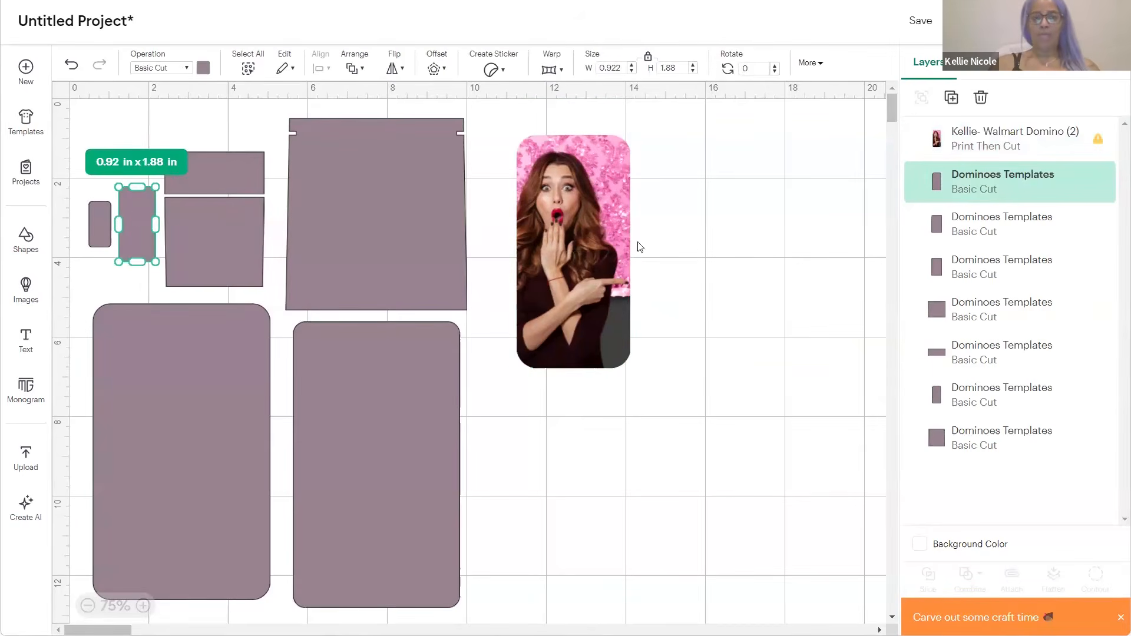
left_click(586, 272)
left_click(625, 67)
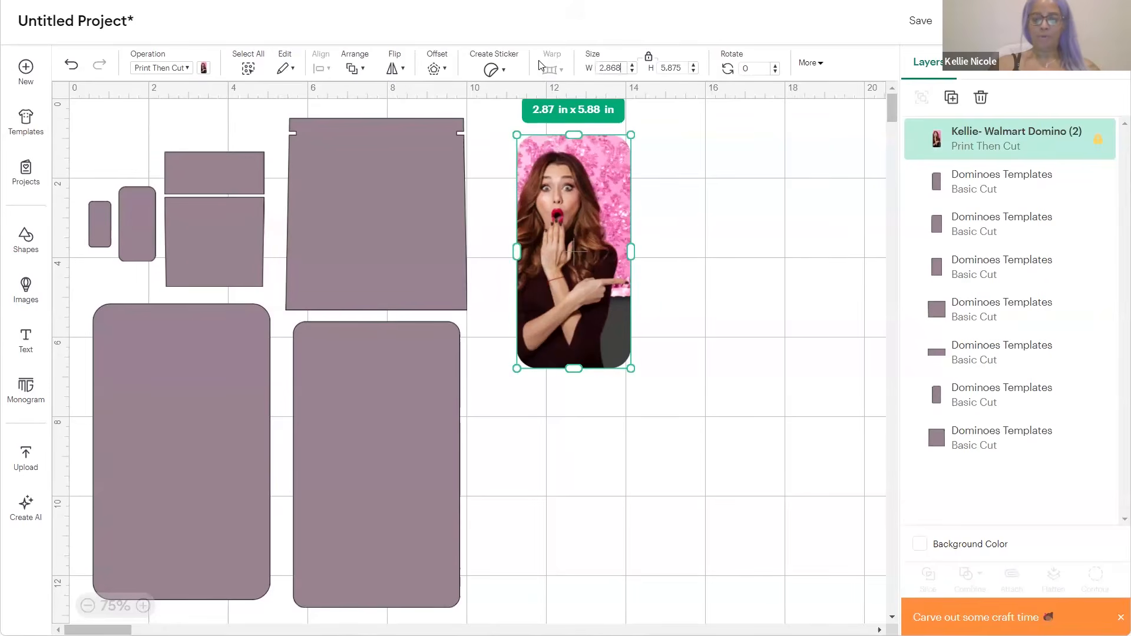
type("0.92")
key("Return")
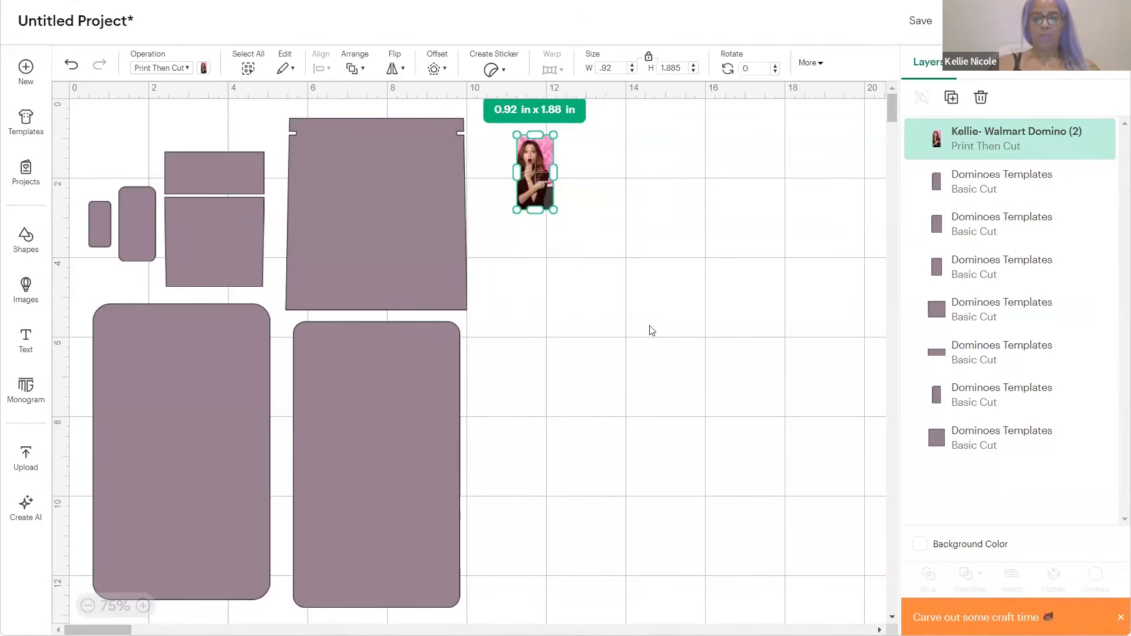
Move the small photo into open space and marquee-select all seven template shapes
left_click(649, 328)
left_click_drag(532, 158, 621, 234)
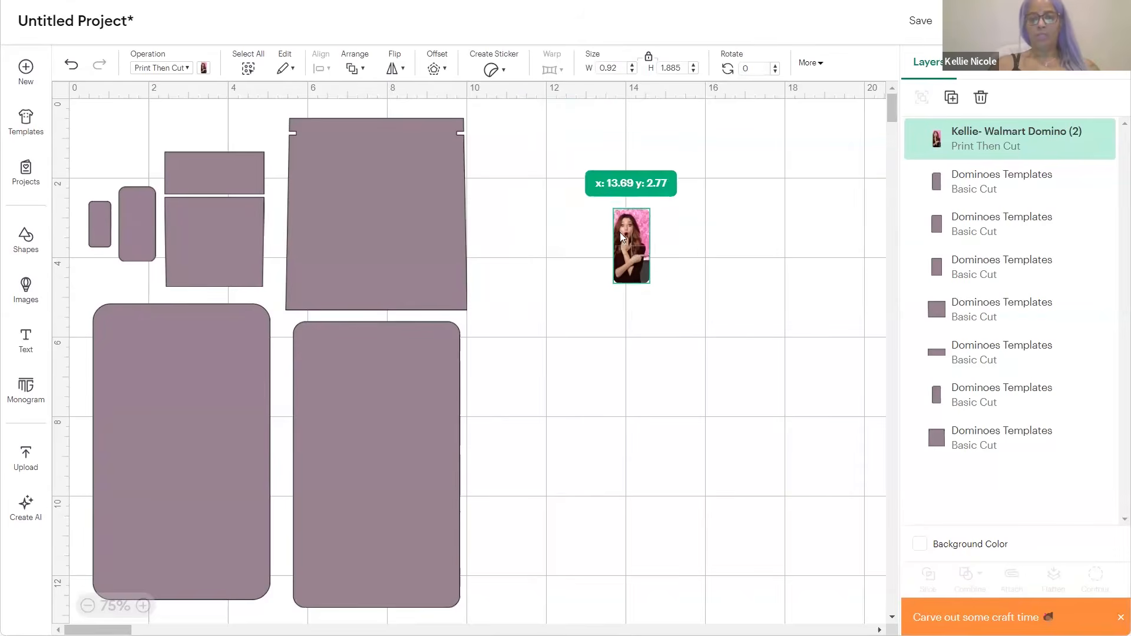
left_click(740, 242)
left_click(626, 248)
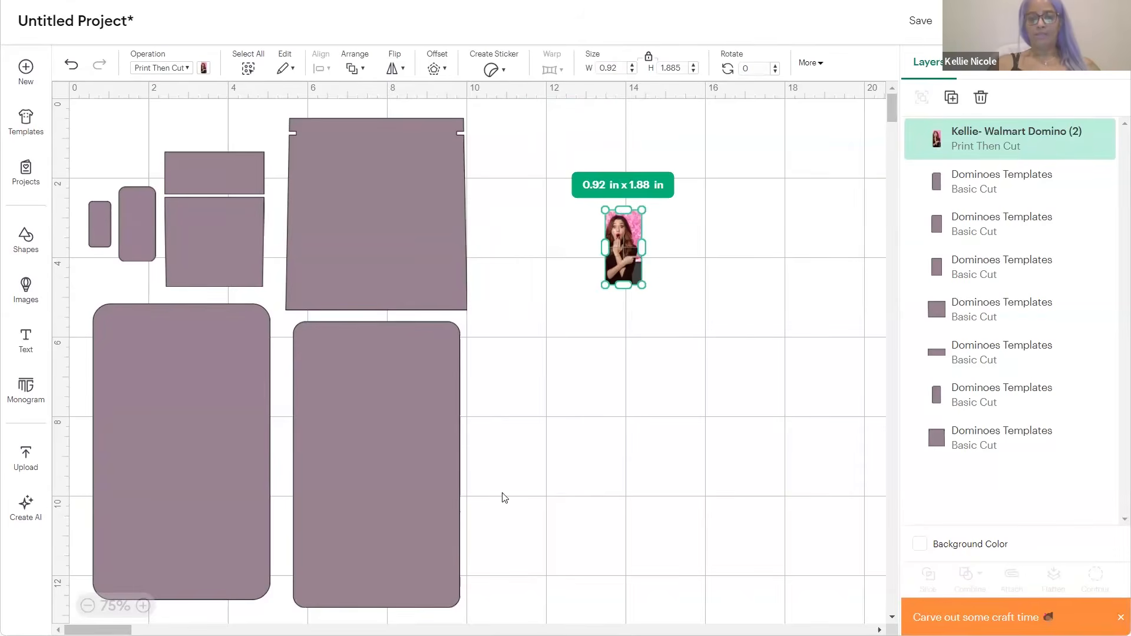
left_click(500, 510)
left_click_drag(500, 529, 24, 176)
Delete the template shapes, move the photo top-left, and duplicate it into five copies
key("Delete")
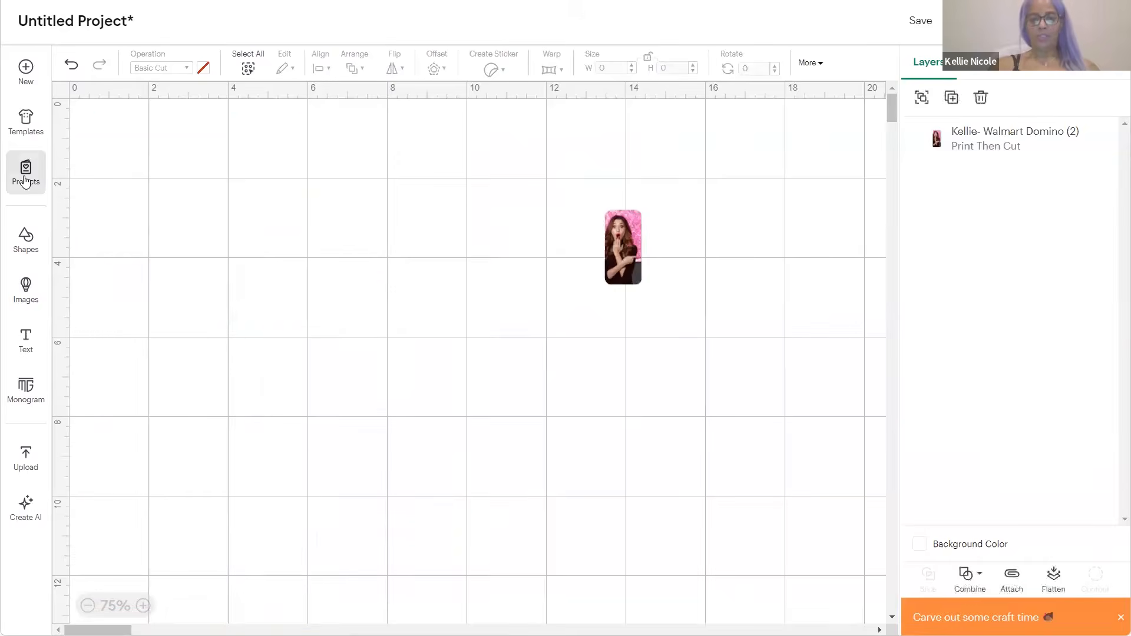
left_click_drag(623, 247, 133, 159)
left_click(952, 98)
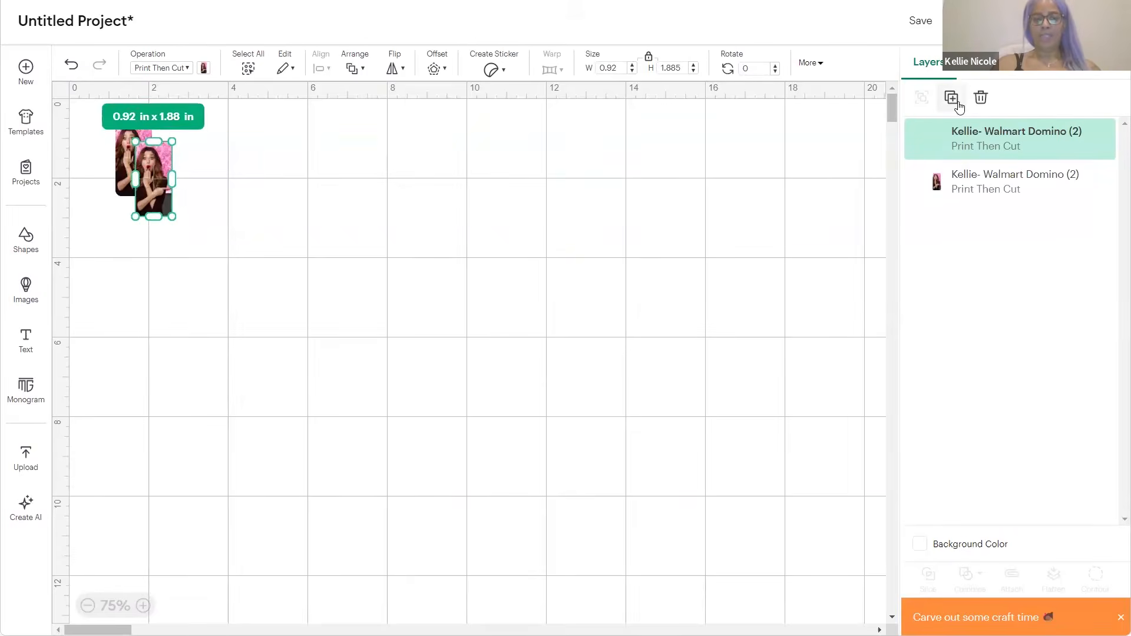
left_click(958, 104)
left_click(955, 102)
left_click(955, 101)
Marquee-select the five photo copies, then deselect them
left_click(399, 339)
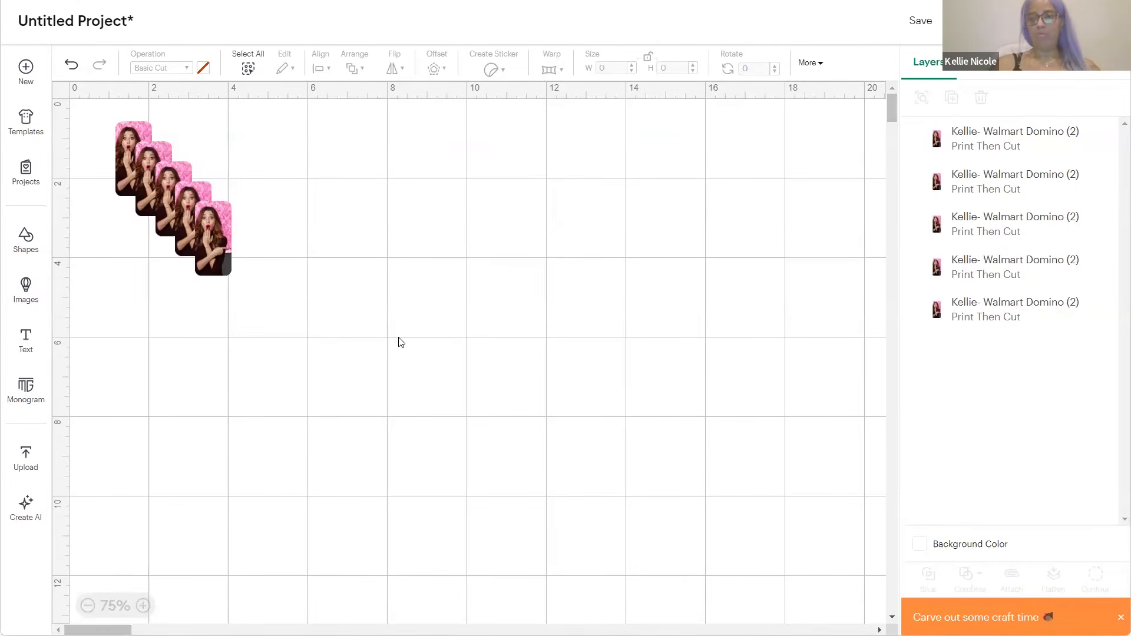
left_click_drag(441, 383, 78, 80)
left_click(510, 234)
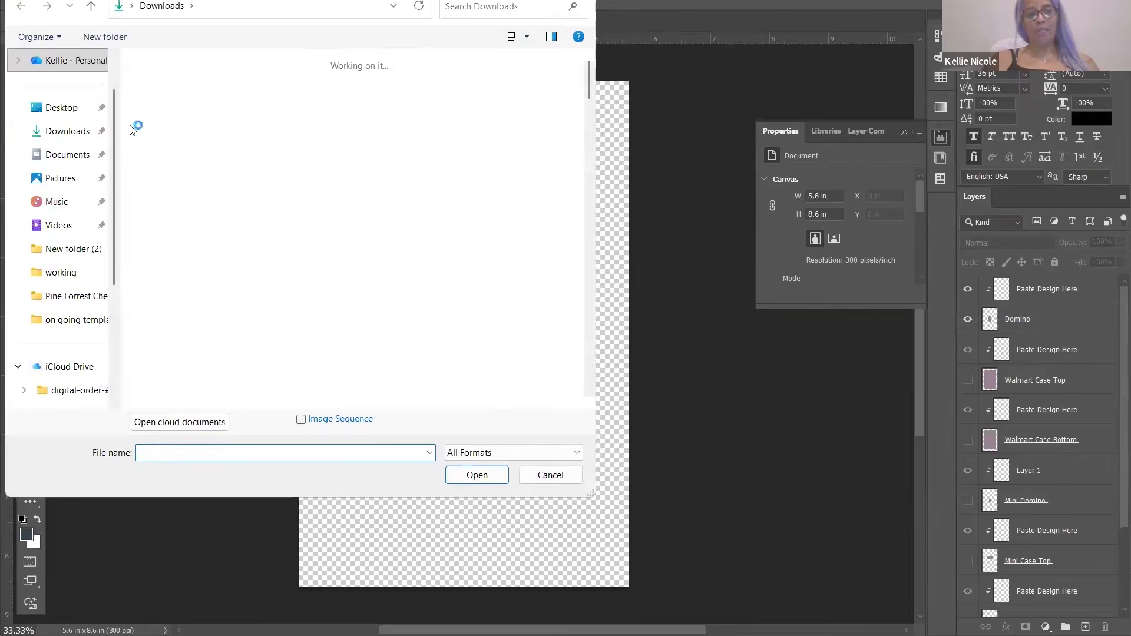
Cancel the Open dialog, select all of the stock photo, and return to Domino Templates PSD
key("Escape")
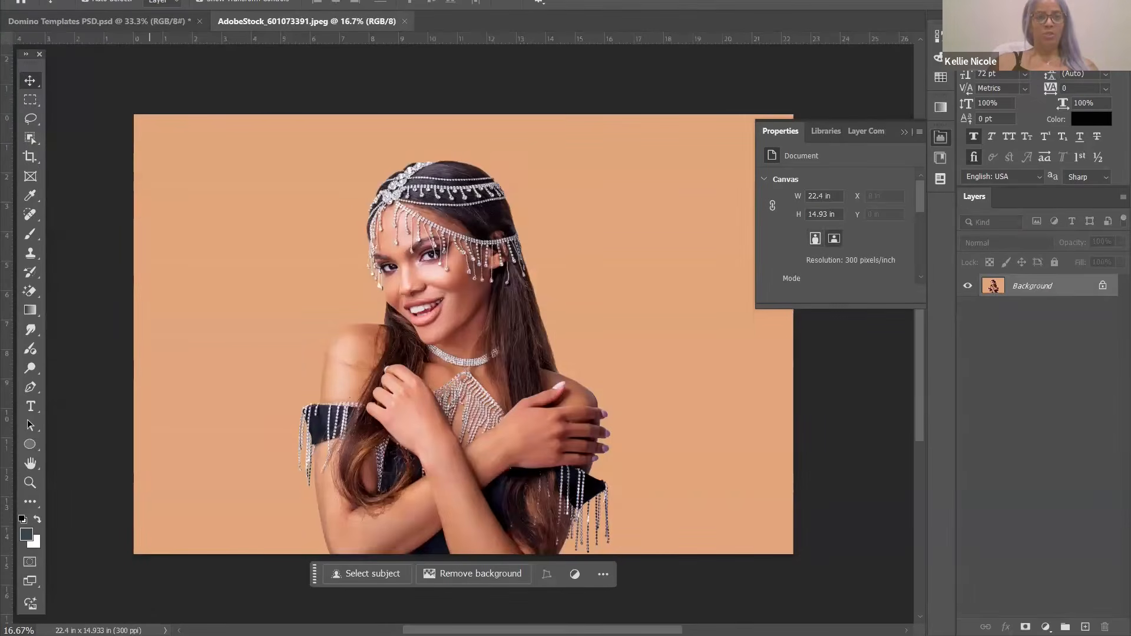
left_click(176, 0)
left_click(177, 0)
key("ctrl+a")
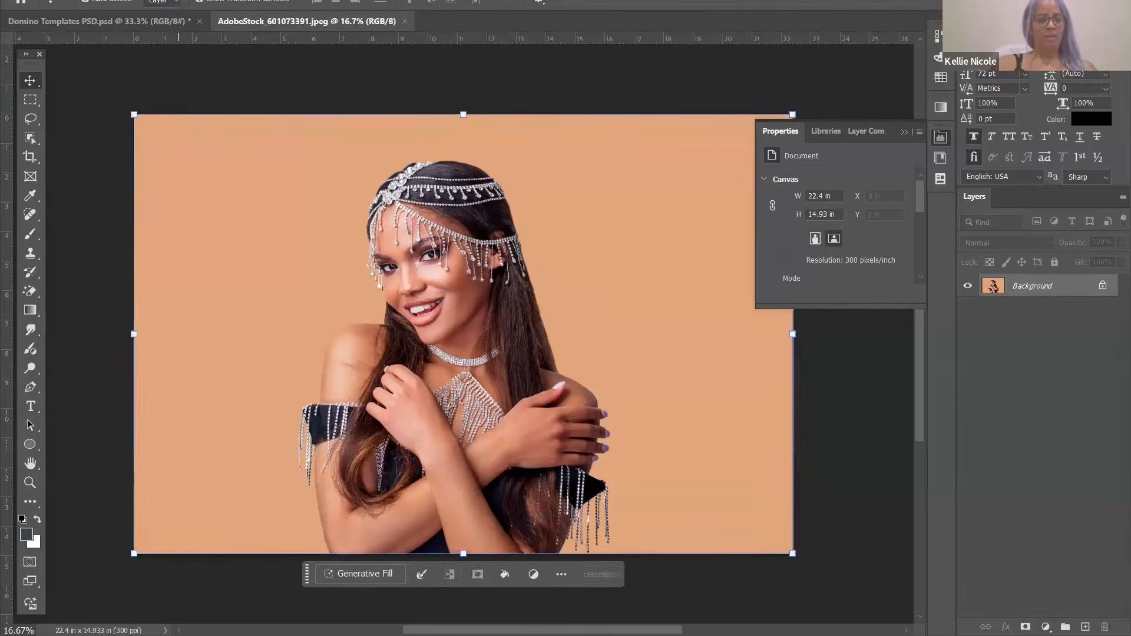
left_click(125, 26)
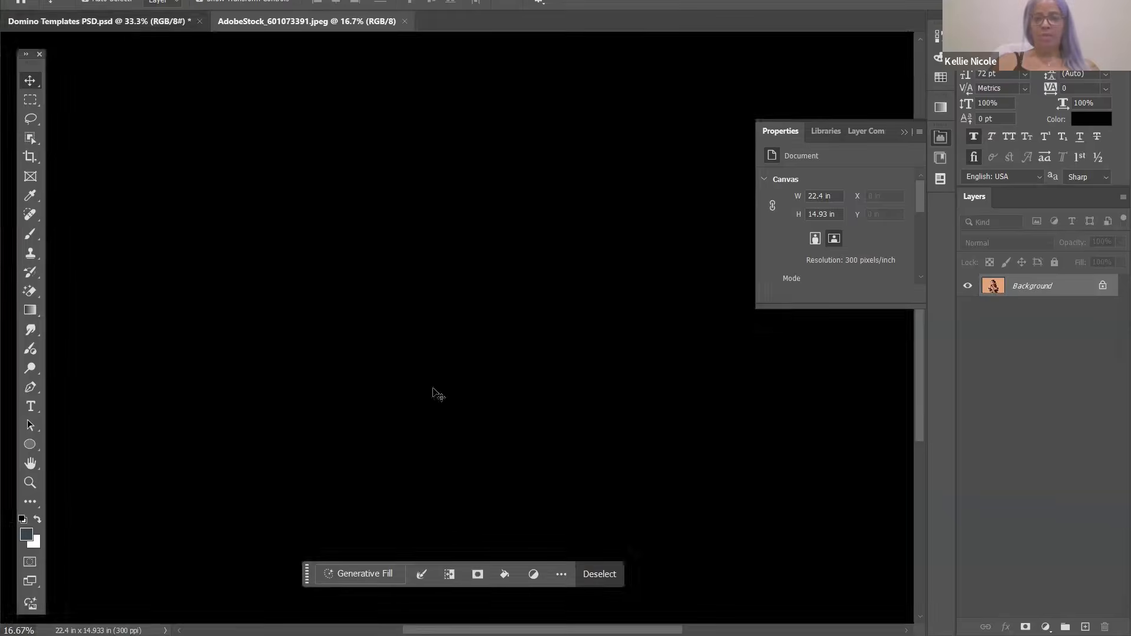
Hide Walmart Case Top and its layers, leaving Domino and the top Paste Design Here visible
key("alt+bracketleft")
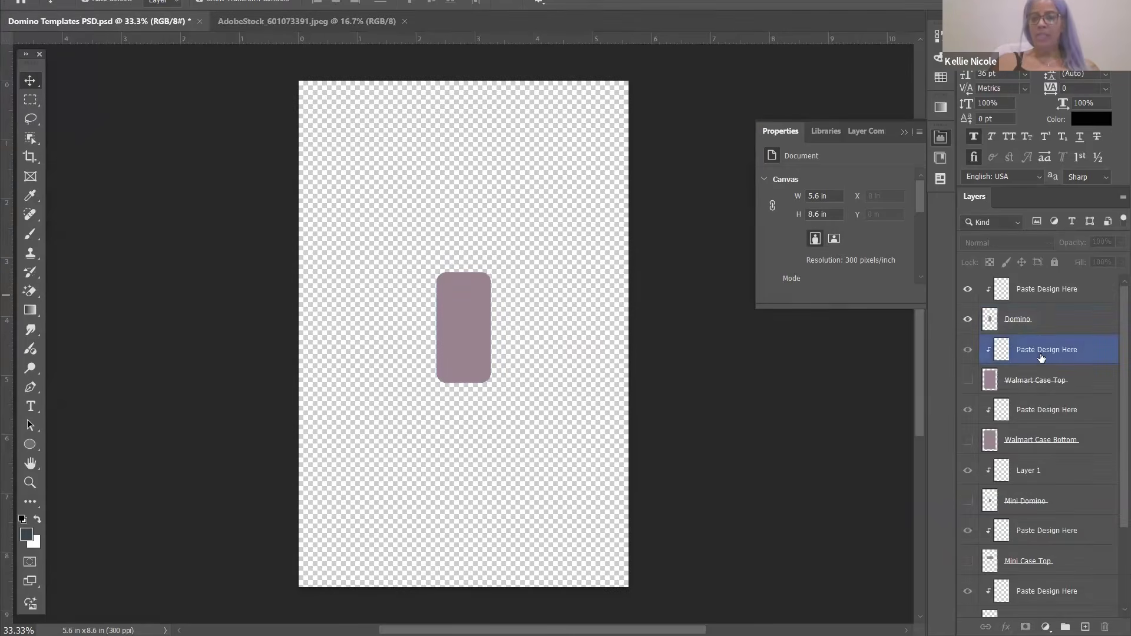
key("alt+bracketright")
key("alt+bracketright")
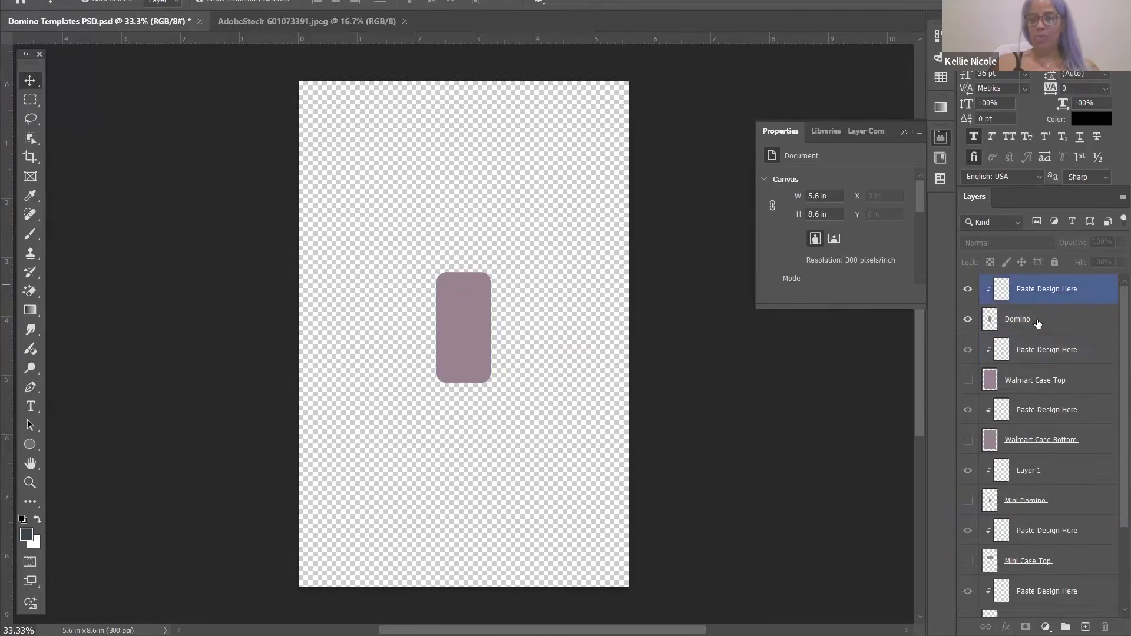
left_click(1037, 323)
left_click(967, 291)
left_click(967, 350)
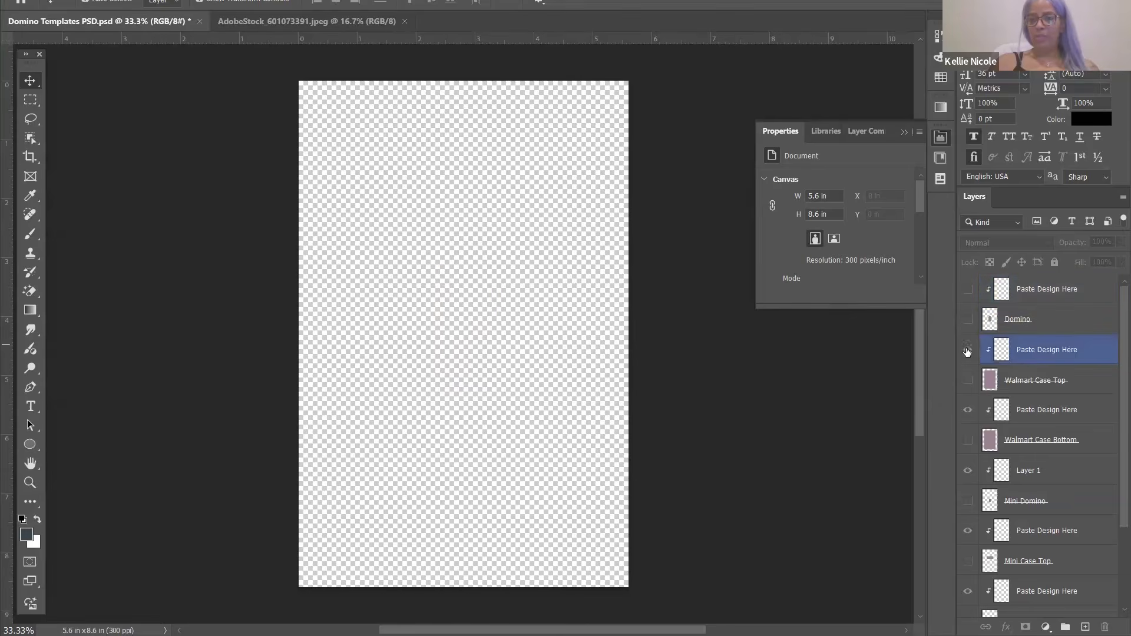
left_click(966, 380)
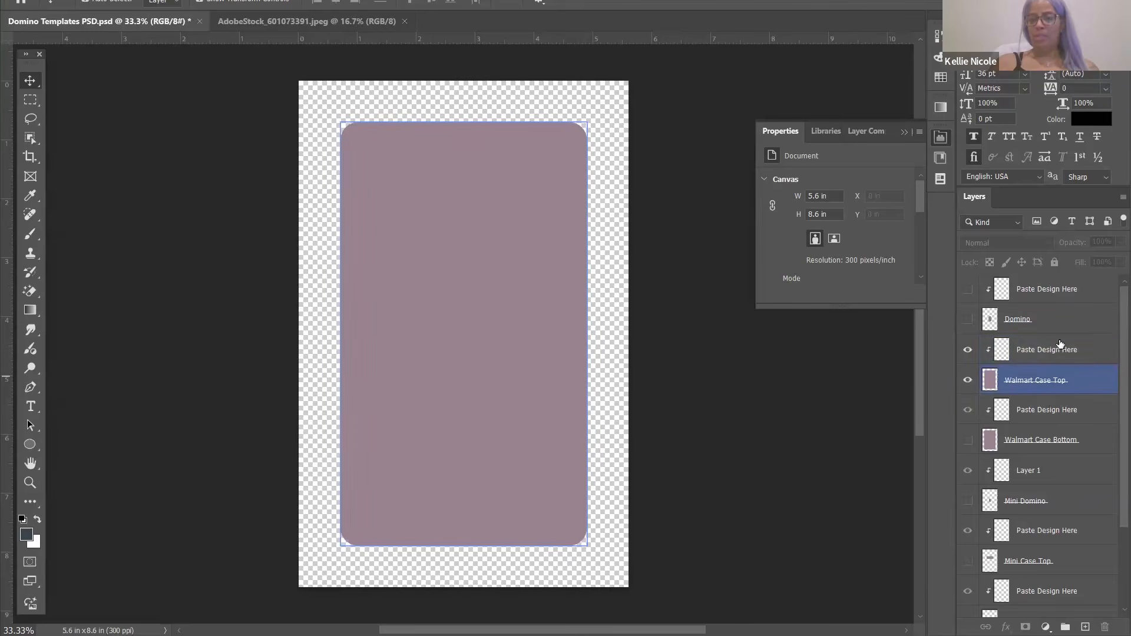
left_click_drag(963, 360, 964, 385)
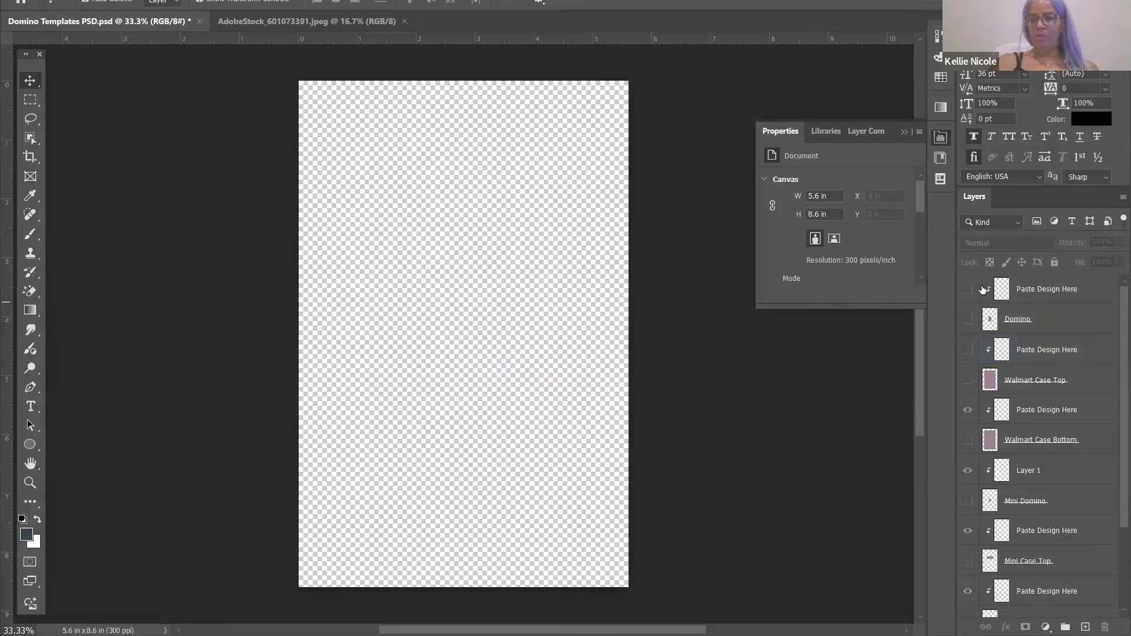
left_click_drag(967, 319, 967, 289)
Switch between the Domino and top Paste Design Here layers, ending on Paste Design Here
left_click(1037, 319)
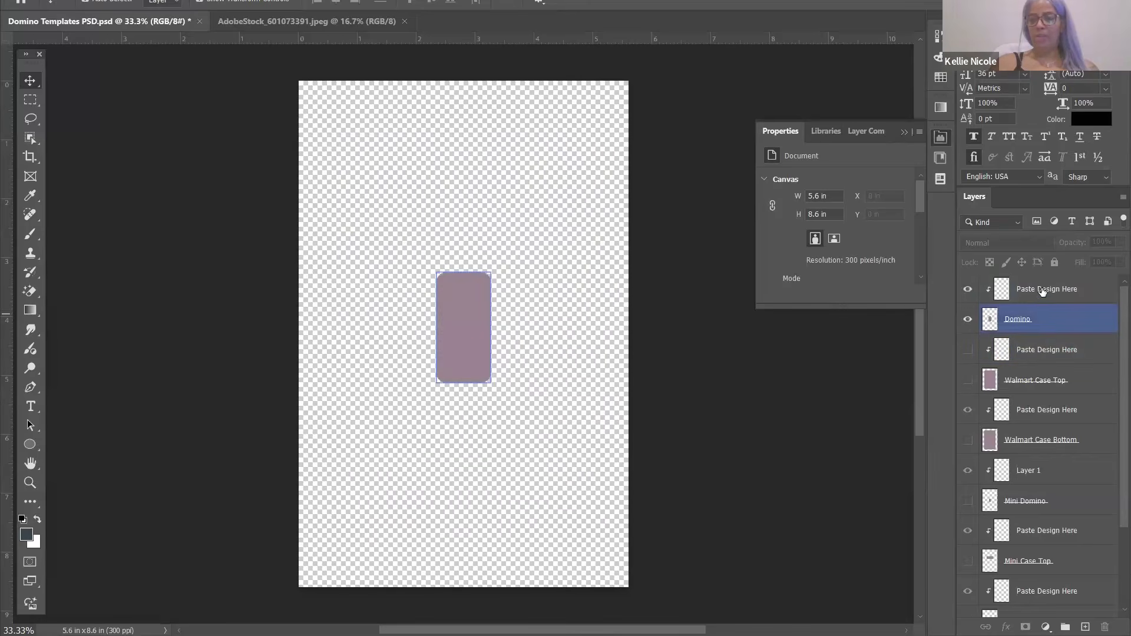
left_click(1043, 293)
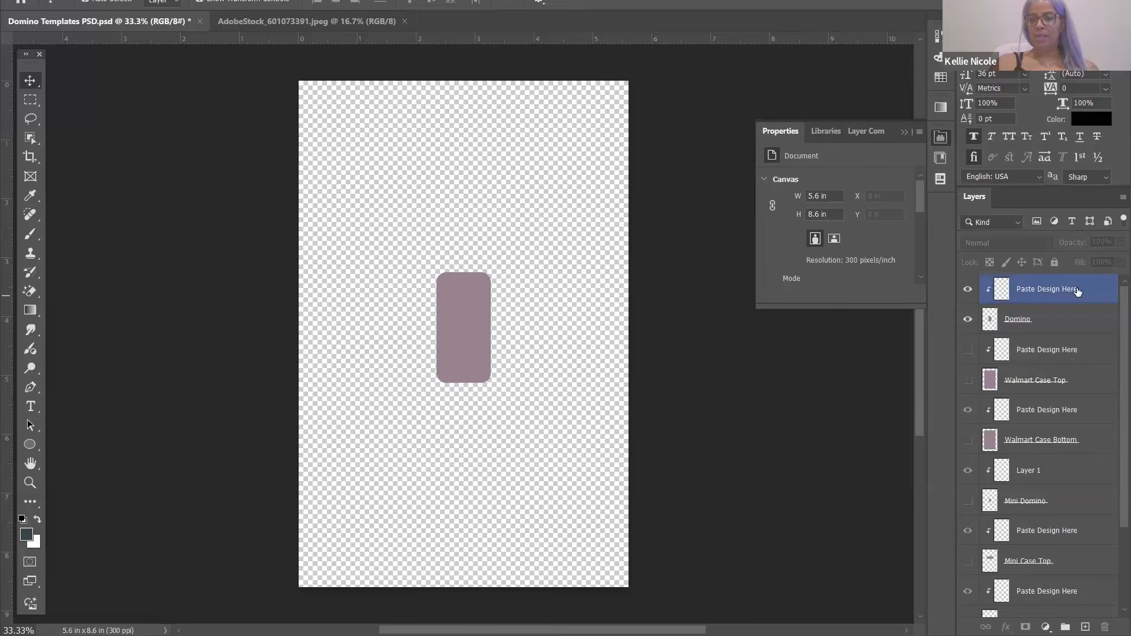
left_click(1008, 326)
left_click(1026, 297)
left_click(1016, 330)
left_click(1013, 296)
left_click(1082, 333)
left_click(1087, 301)
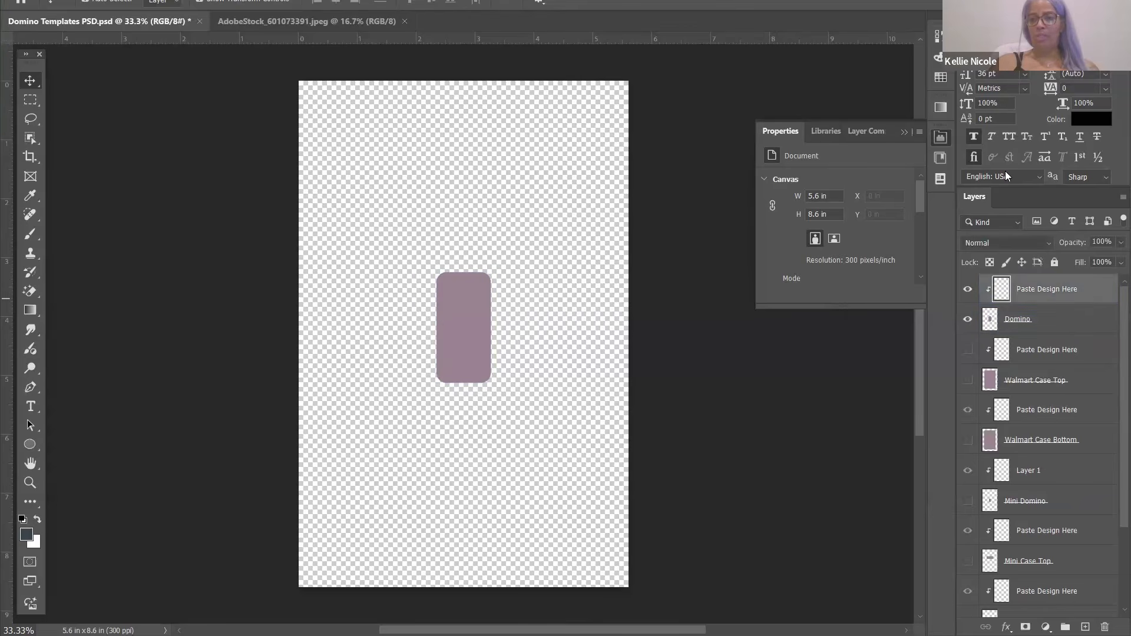
Scale and reposition the pasted photo so the face fills the domino shape
left_click(1010, 310)
left_click(1068, 299)
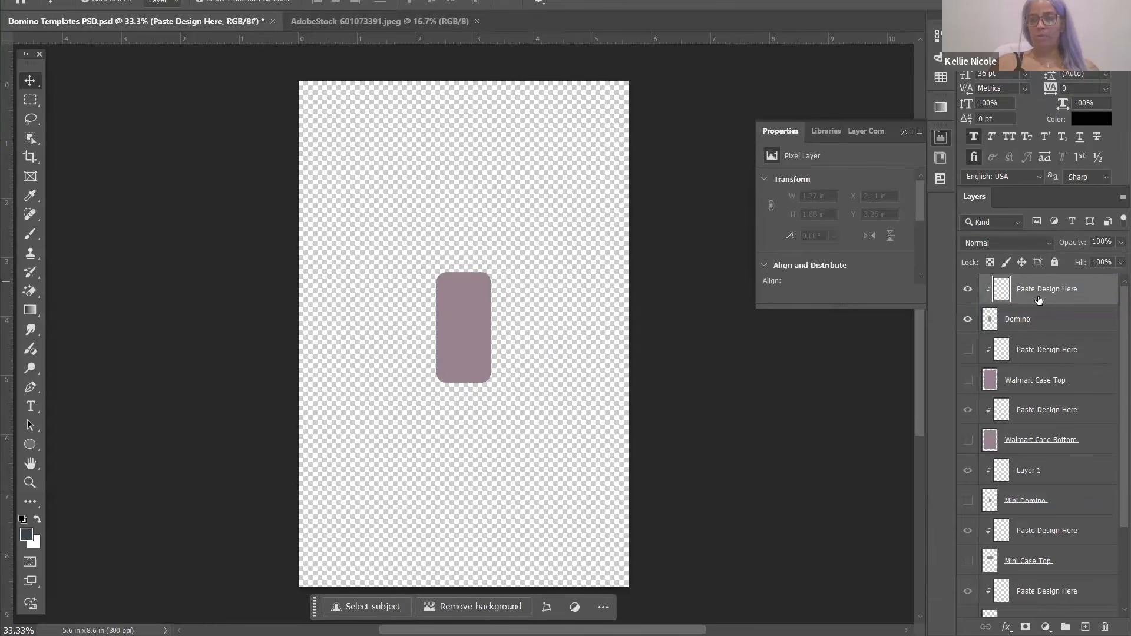
left_click(1039, 310)
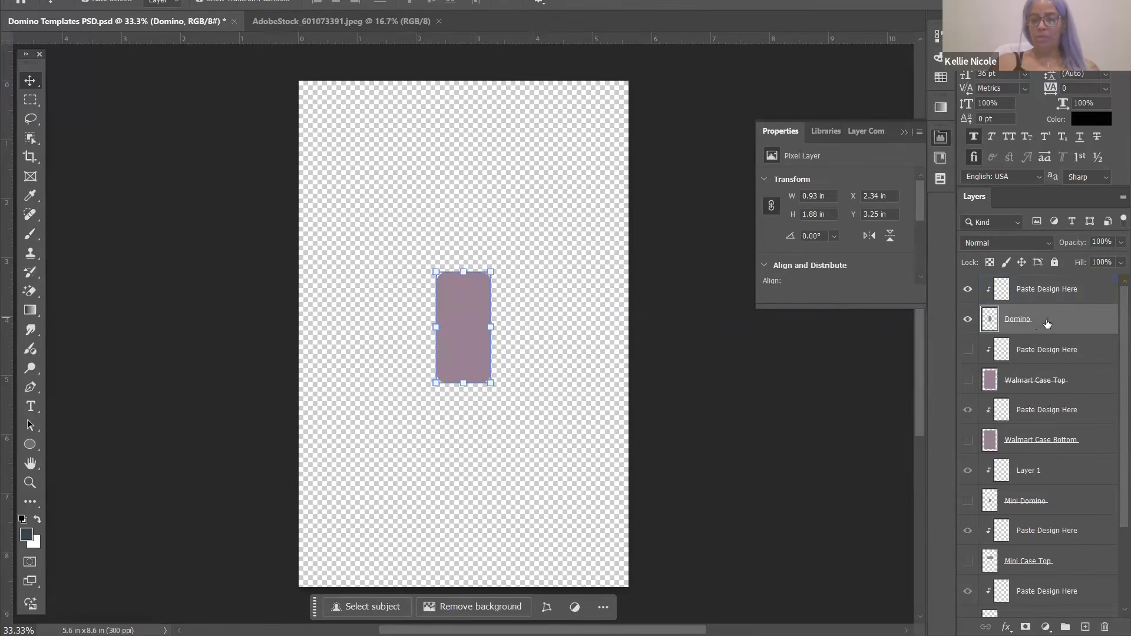
left_click(1061, 284)
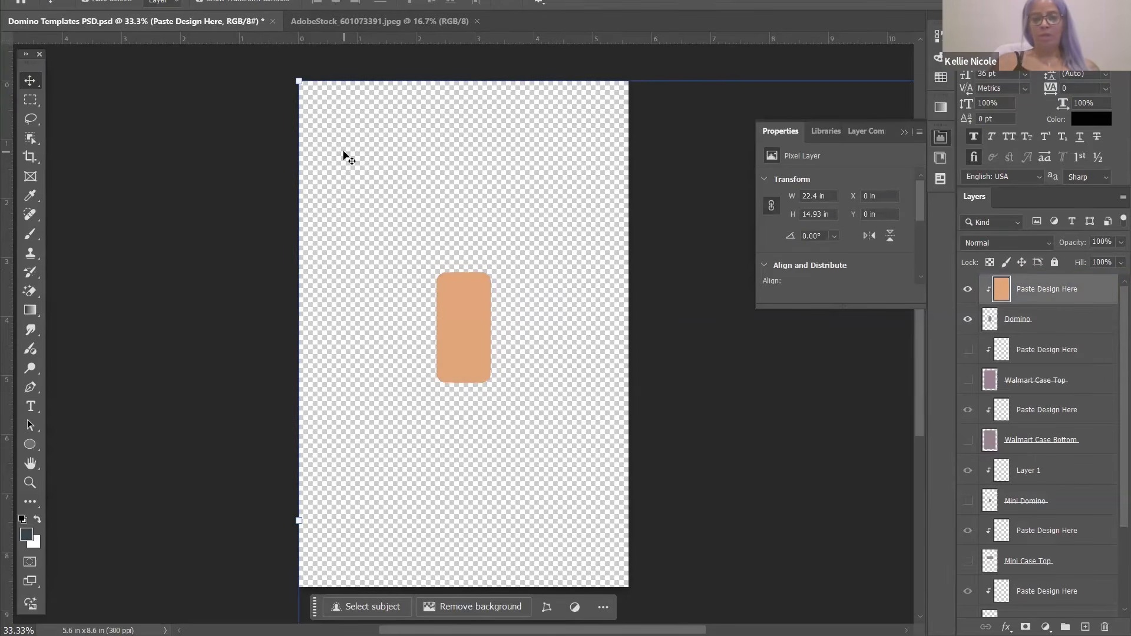
left_click_drag(529, 242, 560, 338)
left_click_drag(328, 254, 542, 343)
left_click_drag(663, 427, 309, 178)
left_click_drag(202, 70, 531, 338)
left_click_drag(634, 409, 382, 307)
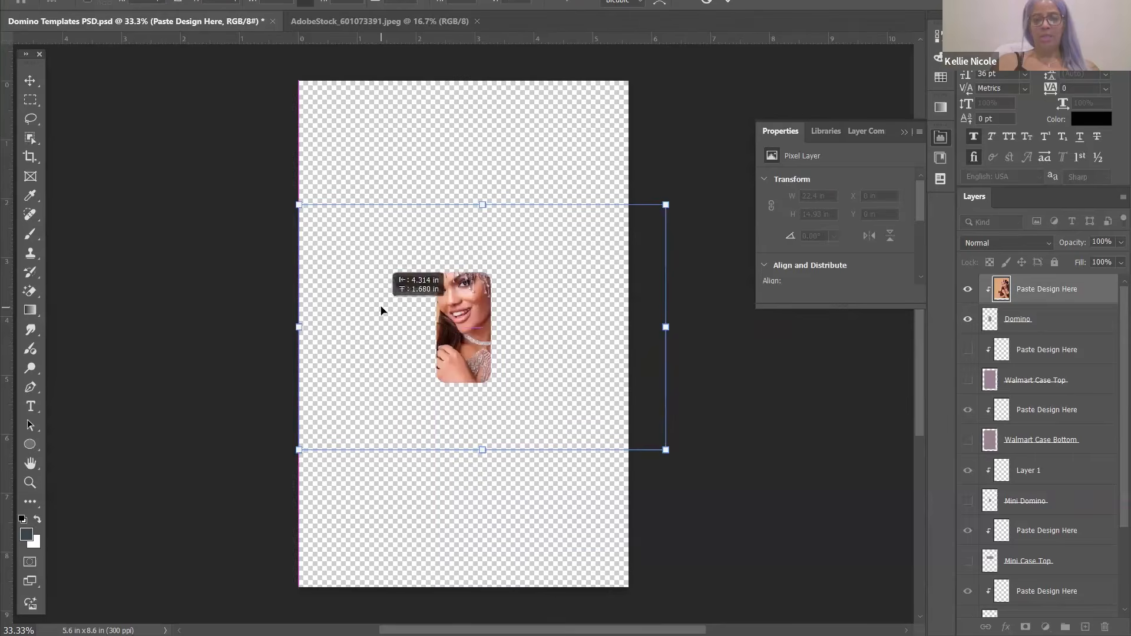
left_click_drag(660, 207, 514, 320)
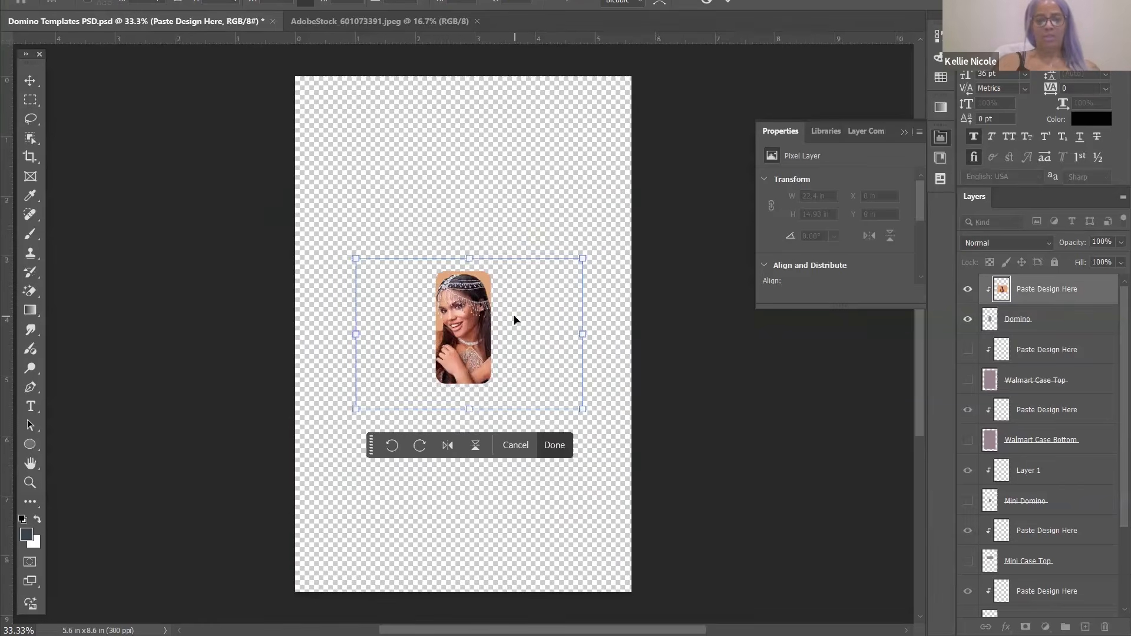
Commit the photo placement and save a copy of the Domino Templates PSD
key("ctrl+plus")
key("ctrl+plus")
key("ctrl+plus")
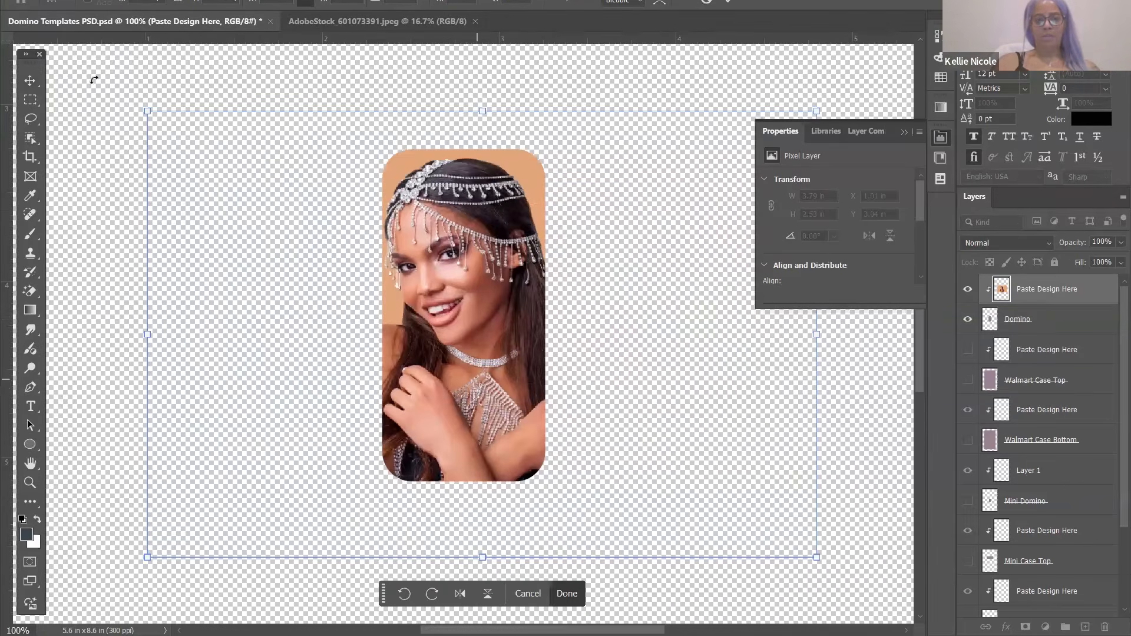
left_click(29, 79)
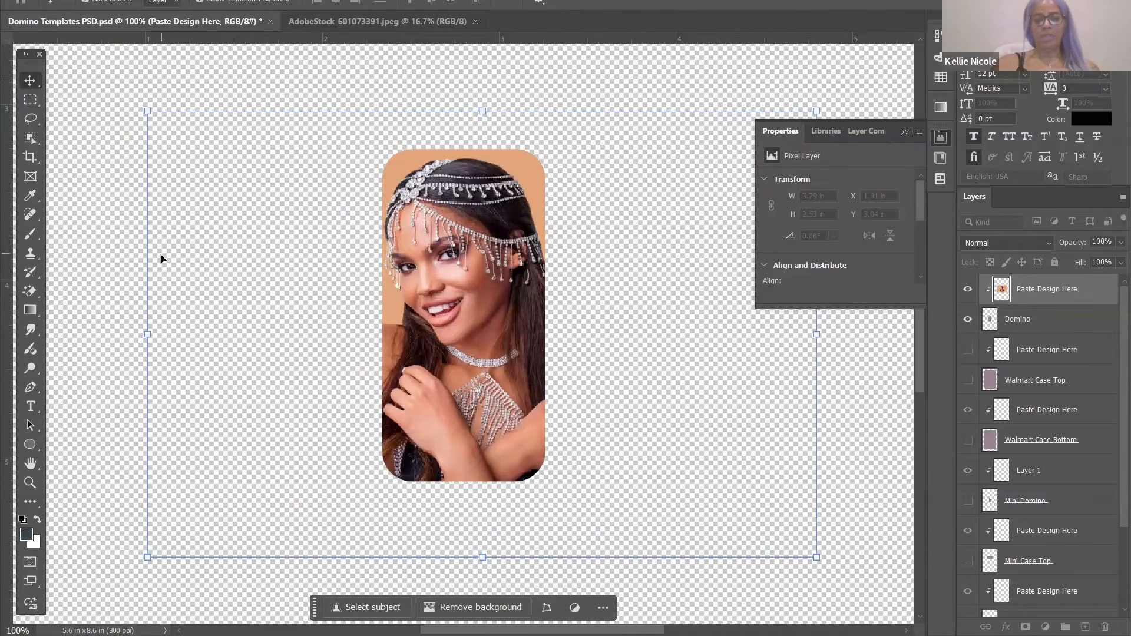
key("ctrl+minus")
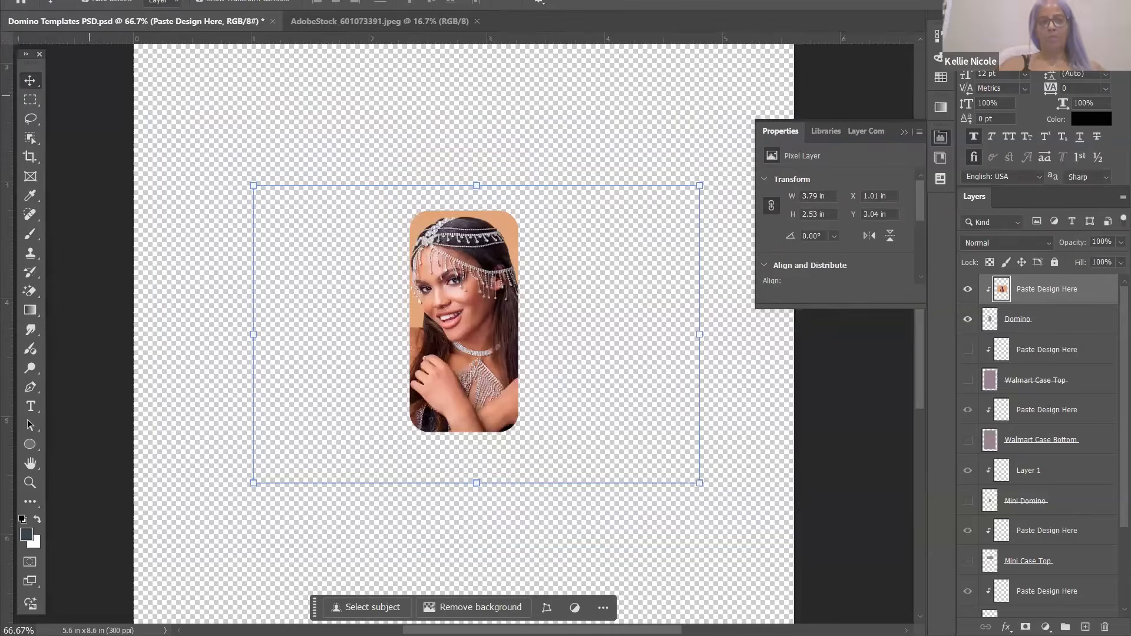
left_click(30, 0)
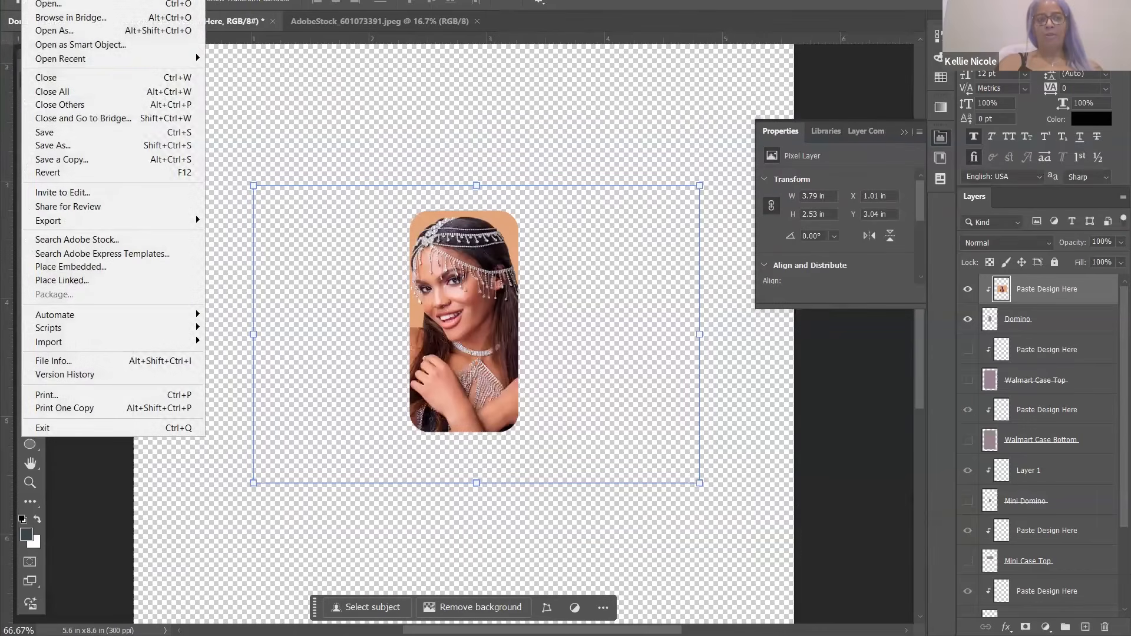
left_click(93, 146)
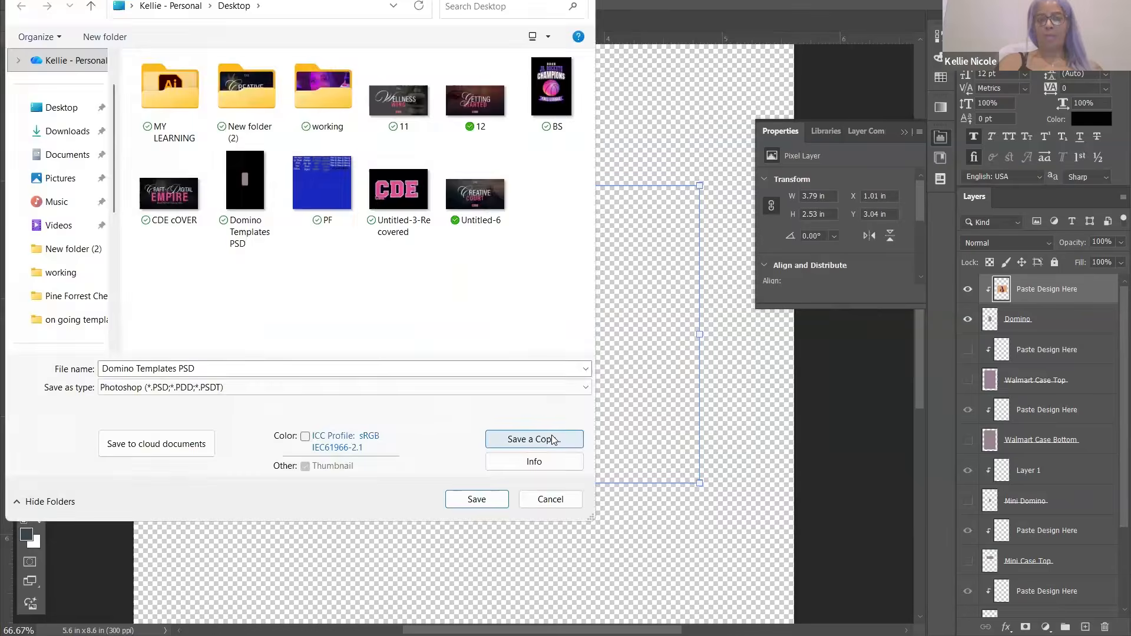
left_click(550, 440)
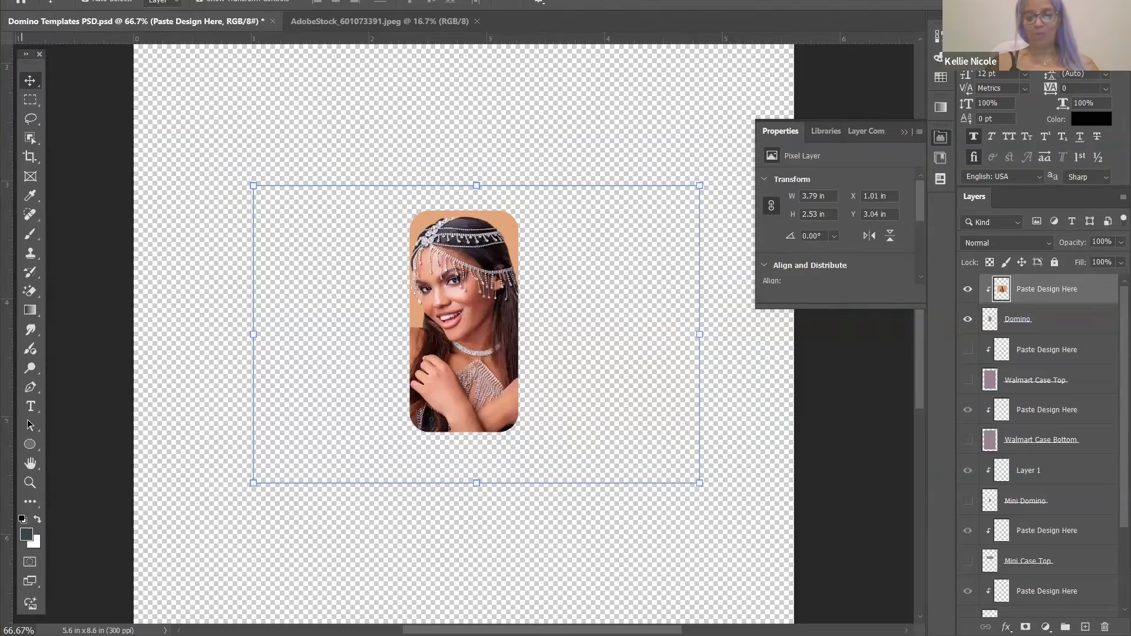
mouse_move(616, 635)
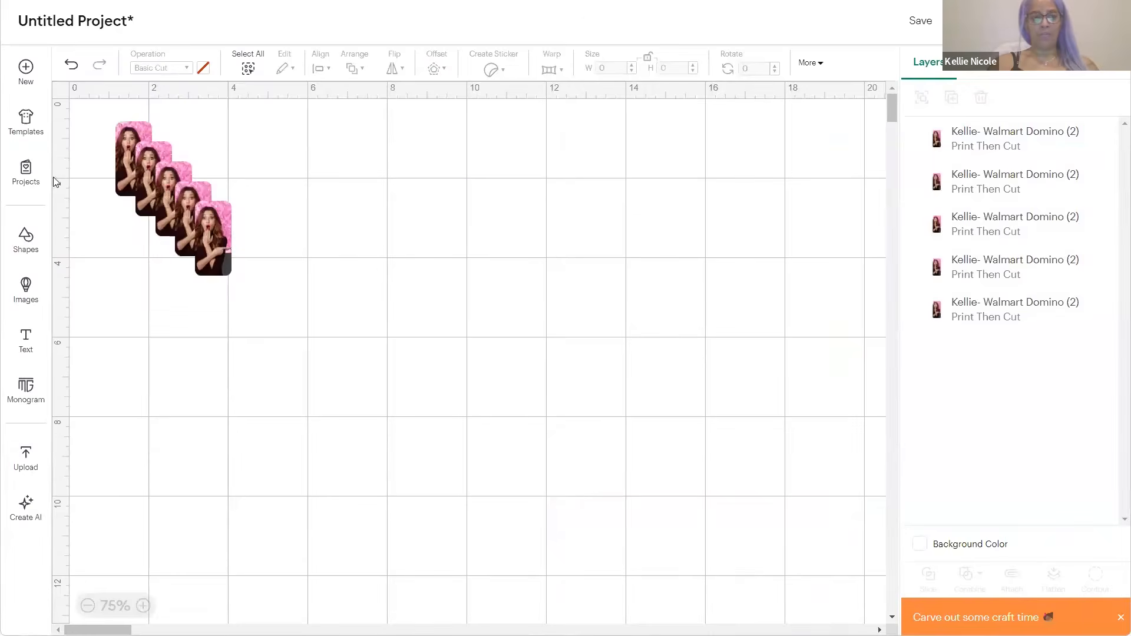
Undo the duplicated photos twice, delete the leftover photo, and go to the Upload page
left_click(65, 69)
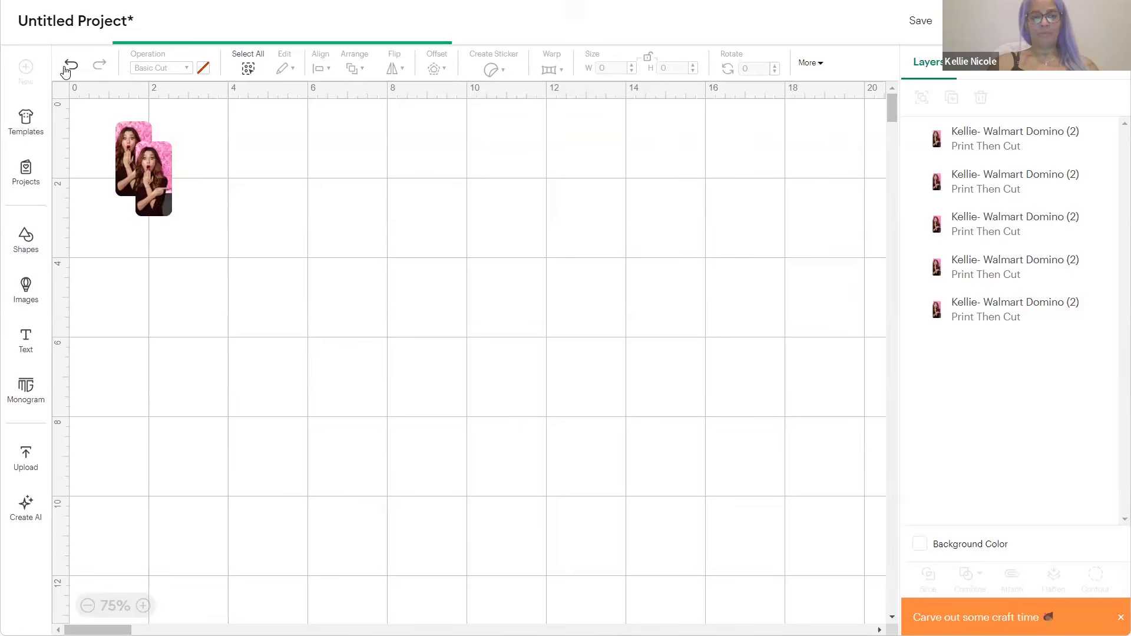
left_click(64, 69)
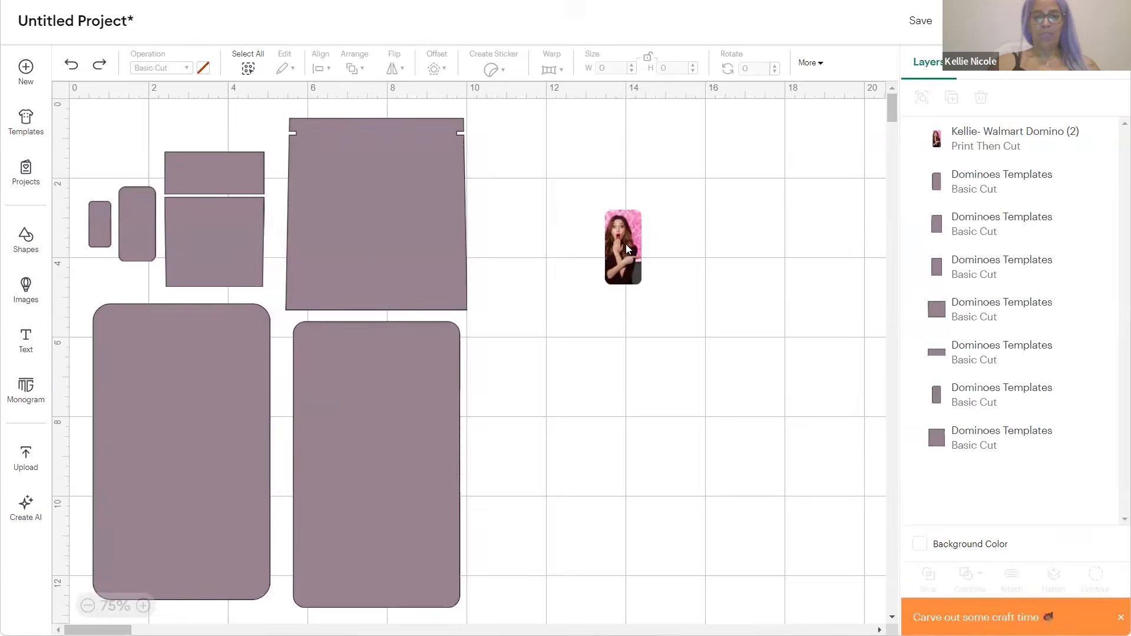
left_click(626, 244)
key("Delete")
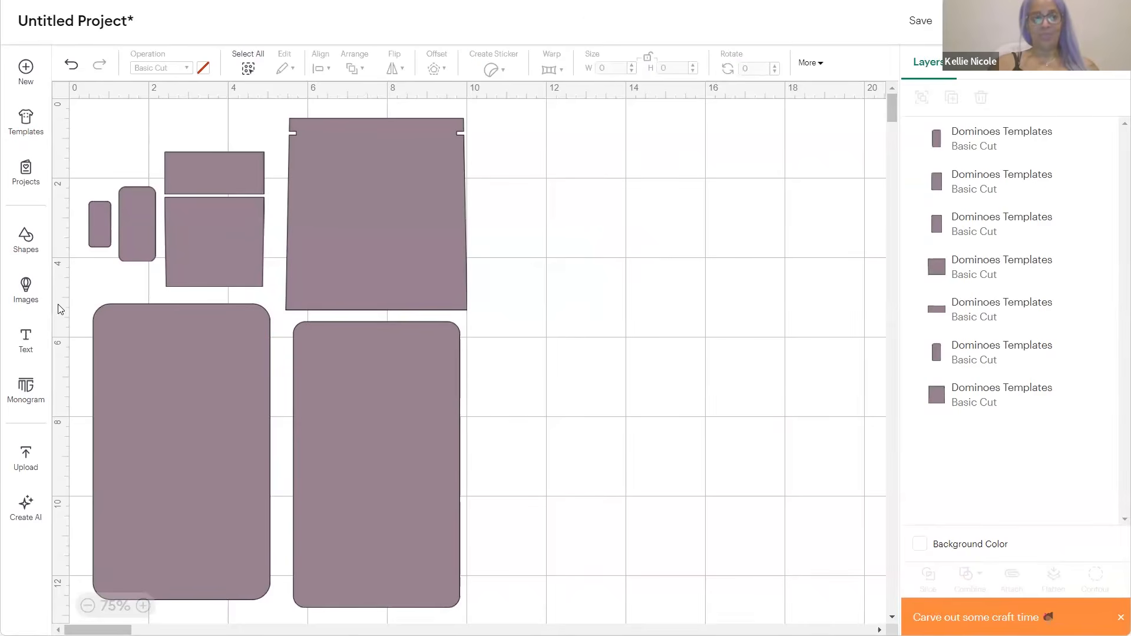
left_click(16, 452)
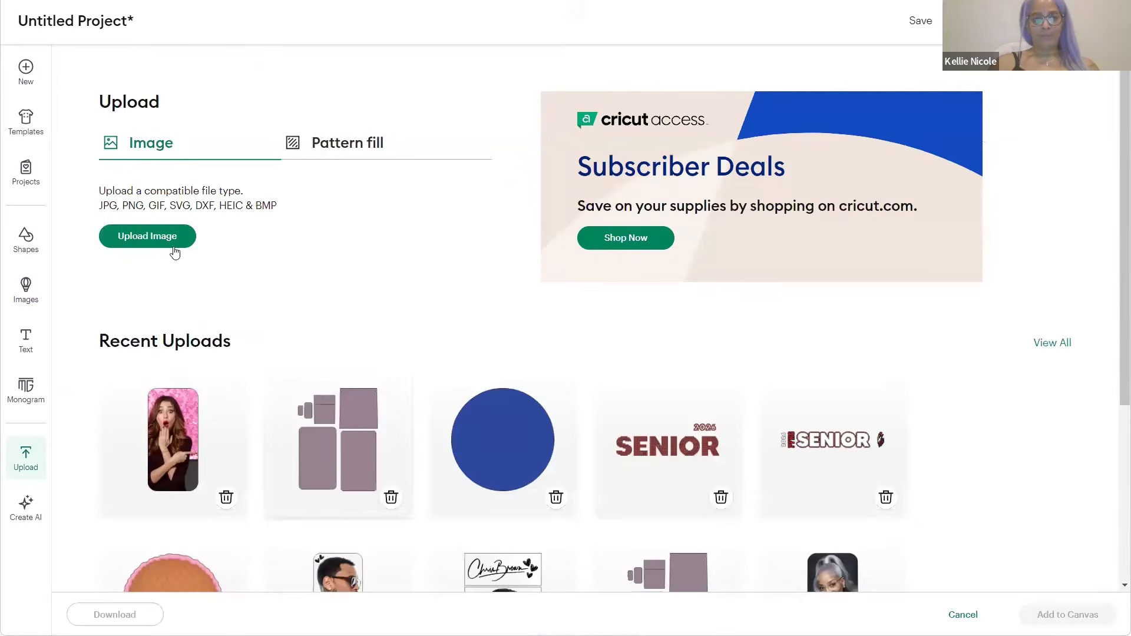
Upload the ChatGPT city-skyline image as a Flat Graphic, reaching its Image Details page
left_click(169, 233)
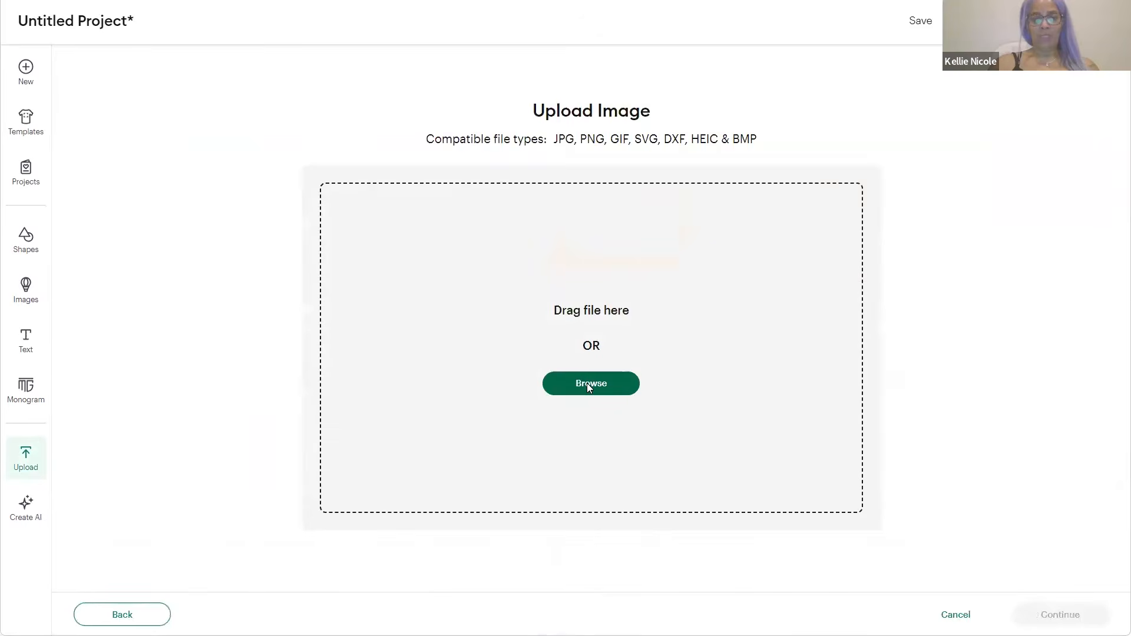
left_click(587, 385)
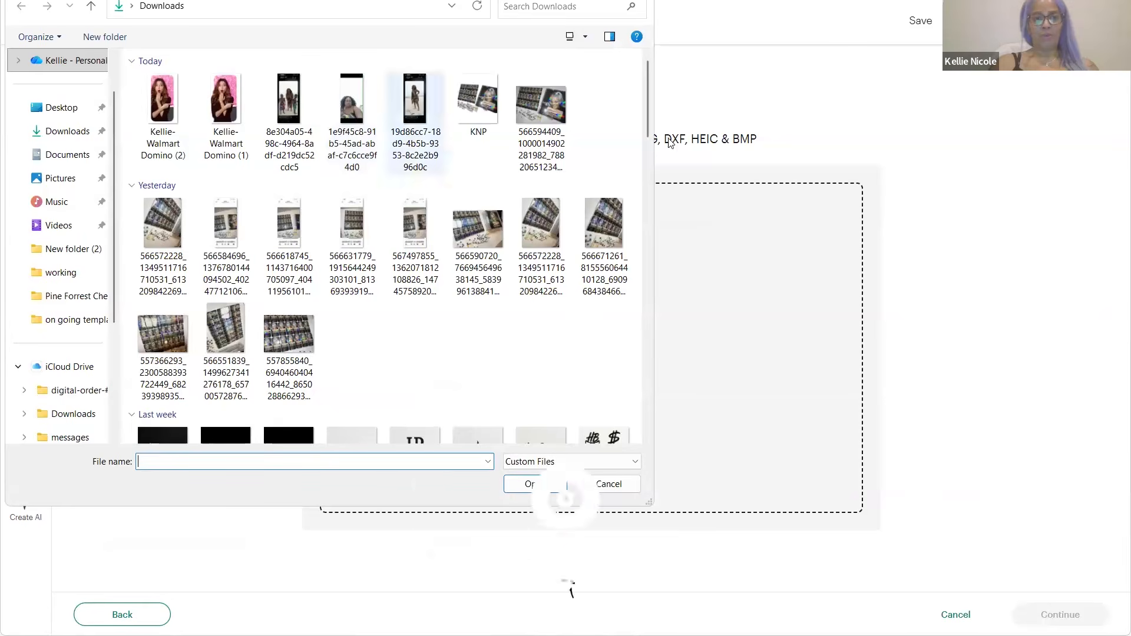
scroll(648, 148, "down", 6)
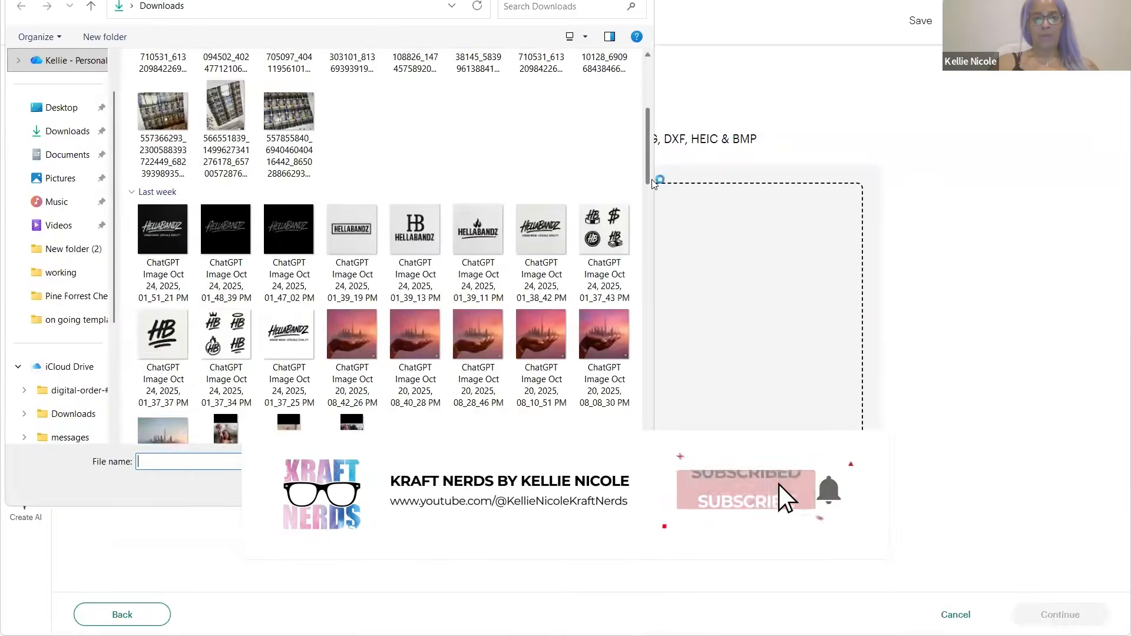
scroll(653, 195, "down", 5)
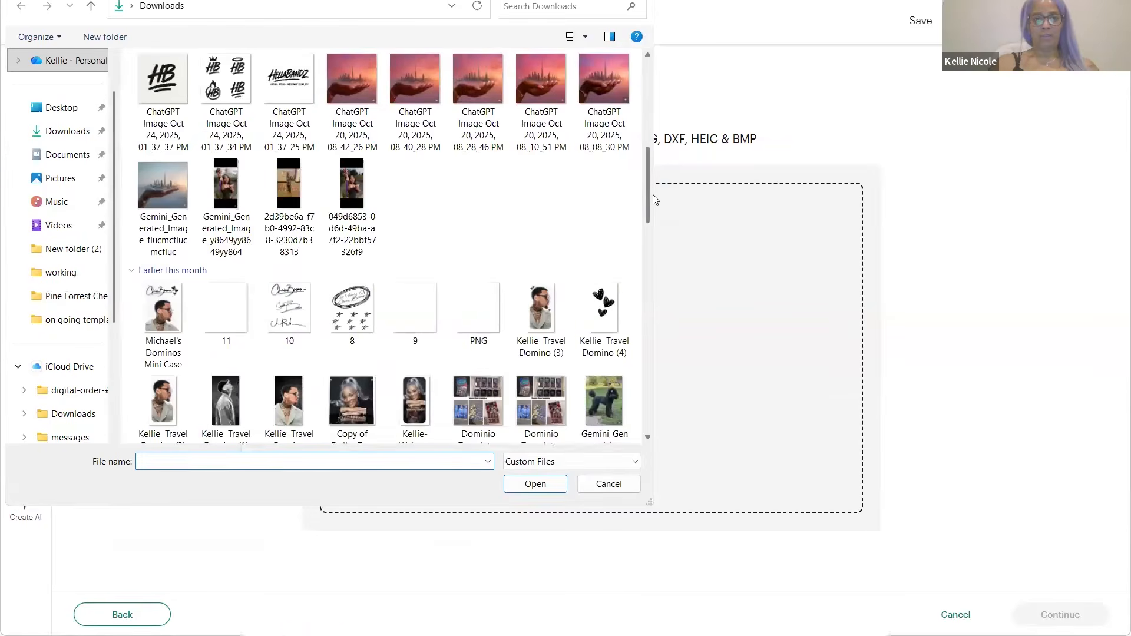
scroll(653, 173, "up", 6)
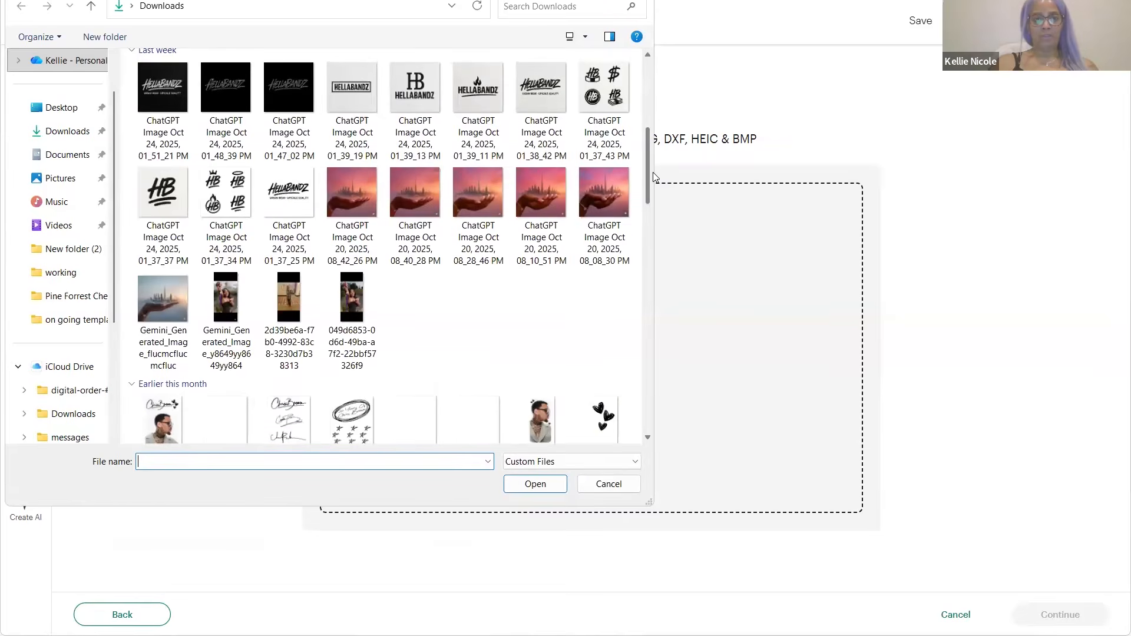
left_click(354, 203)
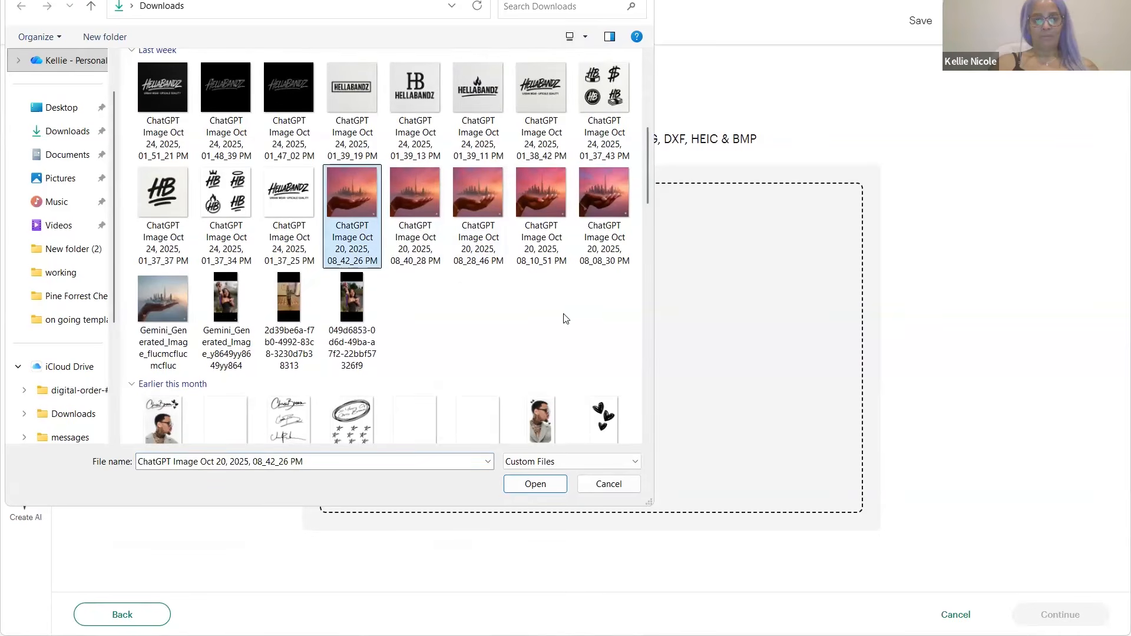
left_click(536, 484)
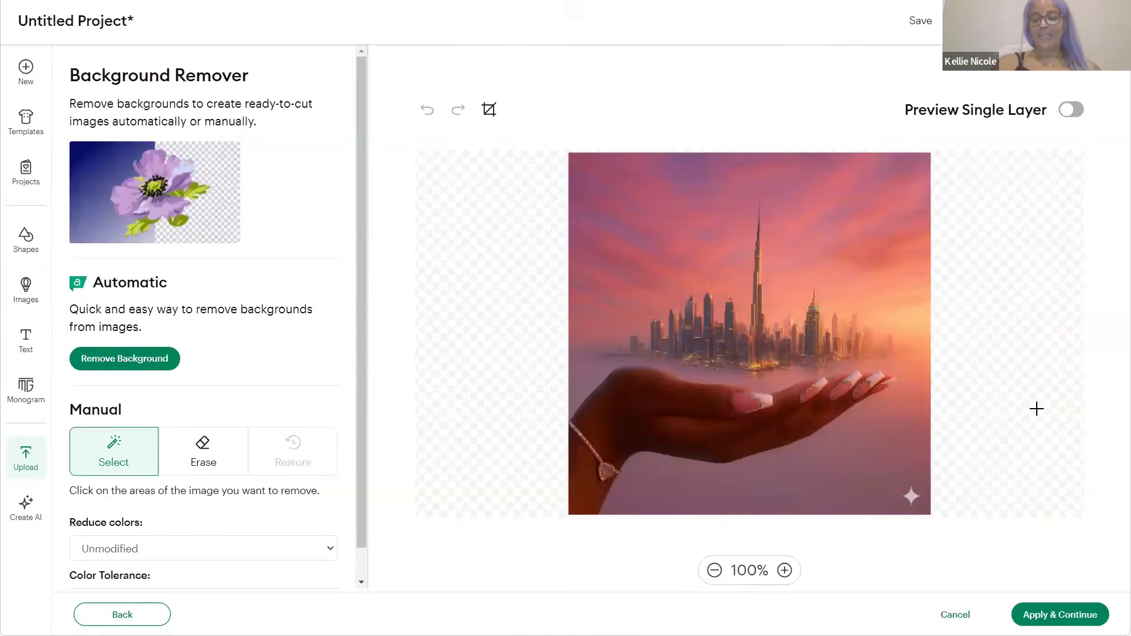
left_click(1054, 624)
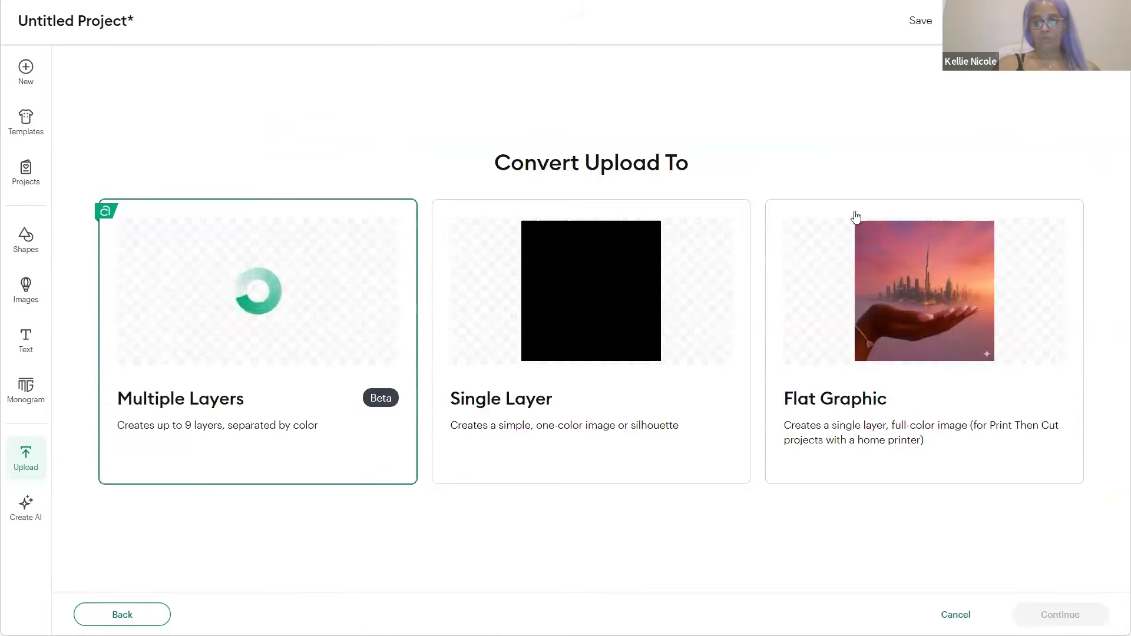
left_click(896, 291)
left_click(1039, 624)
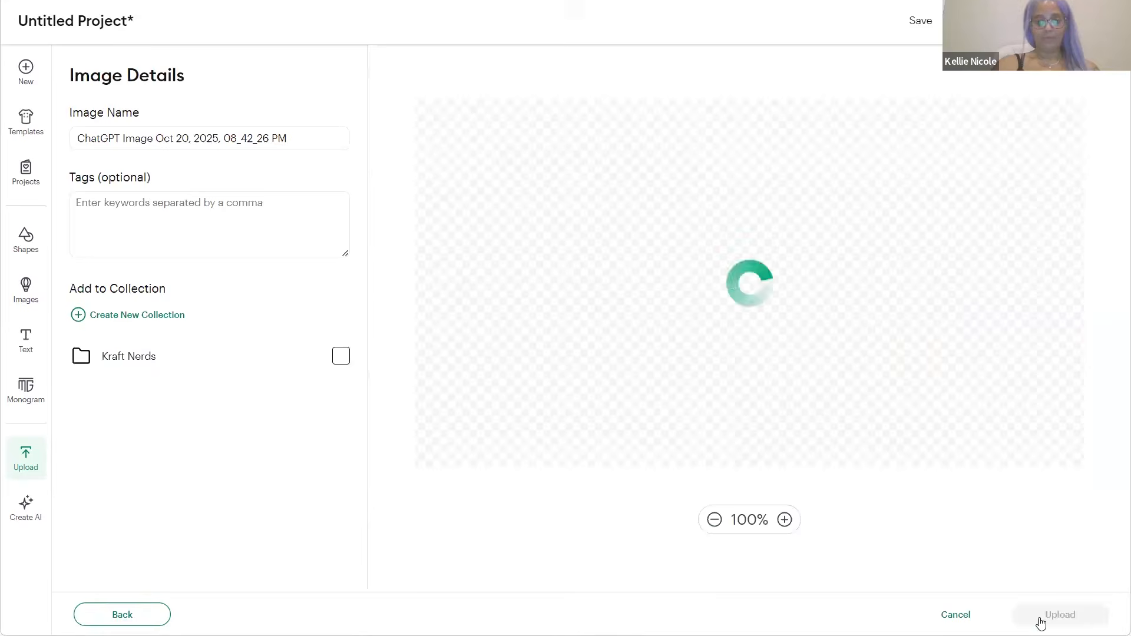
Place the large template shape under the city image, shrink the image to 5.685 in, select both
left_click(1040, 622)
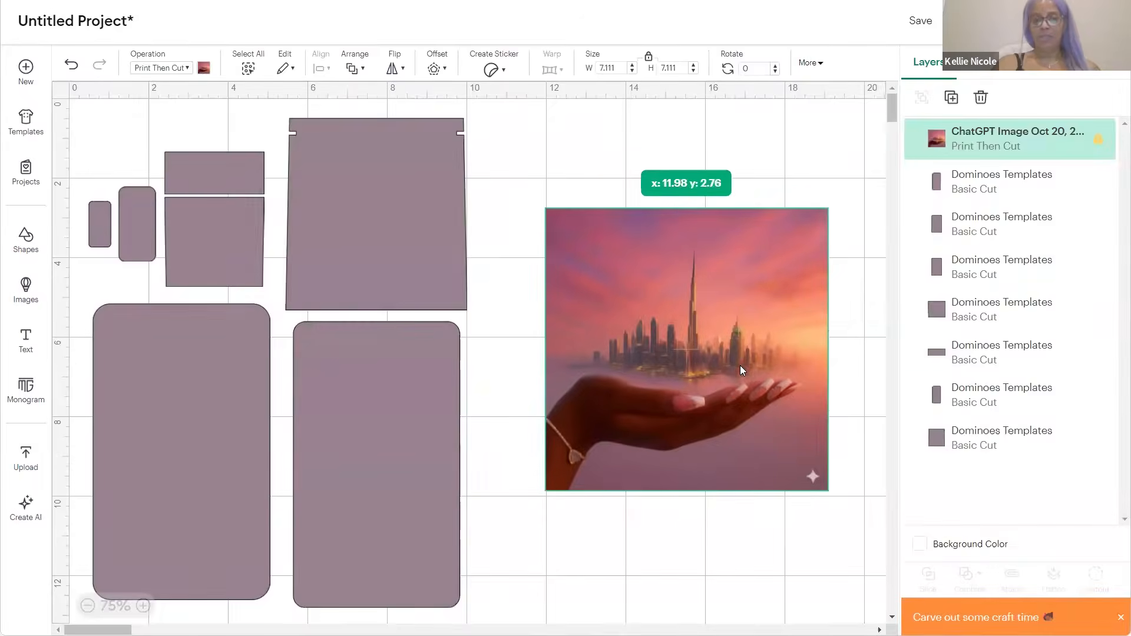
left_click(309, 298)
left_click_drag(347, 242, 648, 371)
left_click(605, 232)
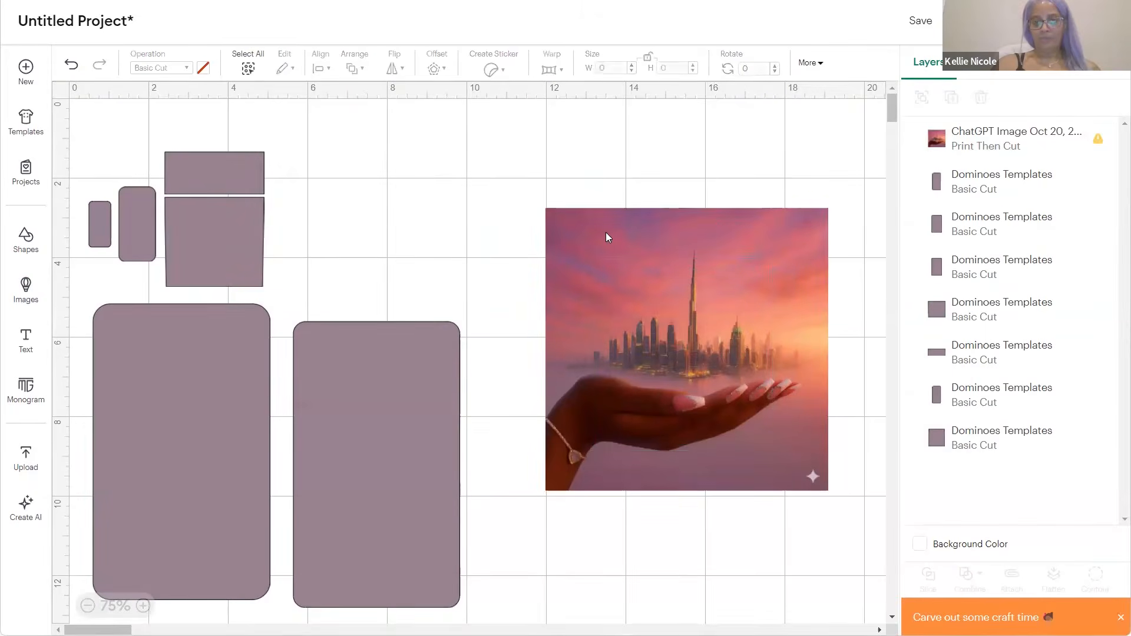
mouse_move(773, 247)
left_mouse_down()
mouse_move(754, 259)
mouse_move(769, 257)
left_mouse_up()
left_click_drag(645, 330, 719, 334)
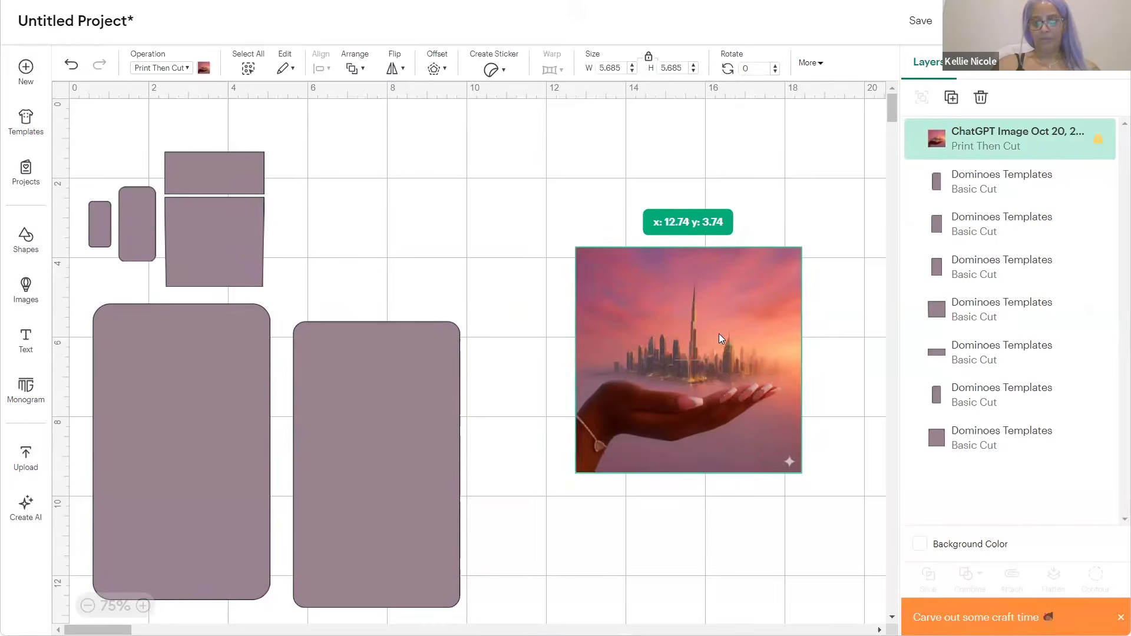
left_click(576, 182)
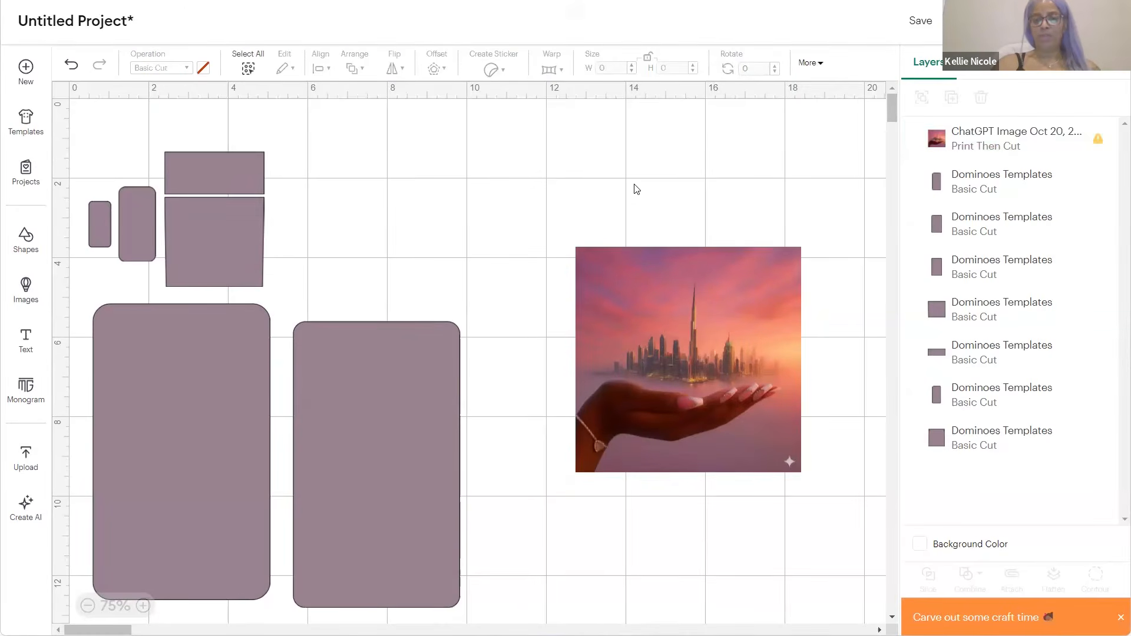
left_click_drag(575, 149, 724, 401)
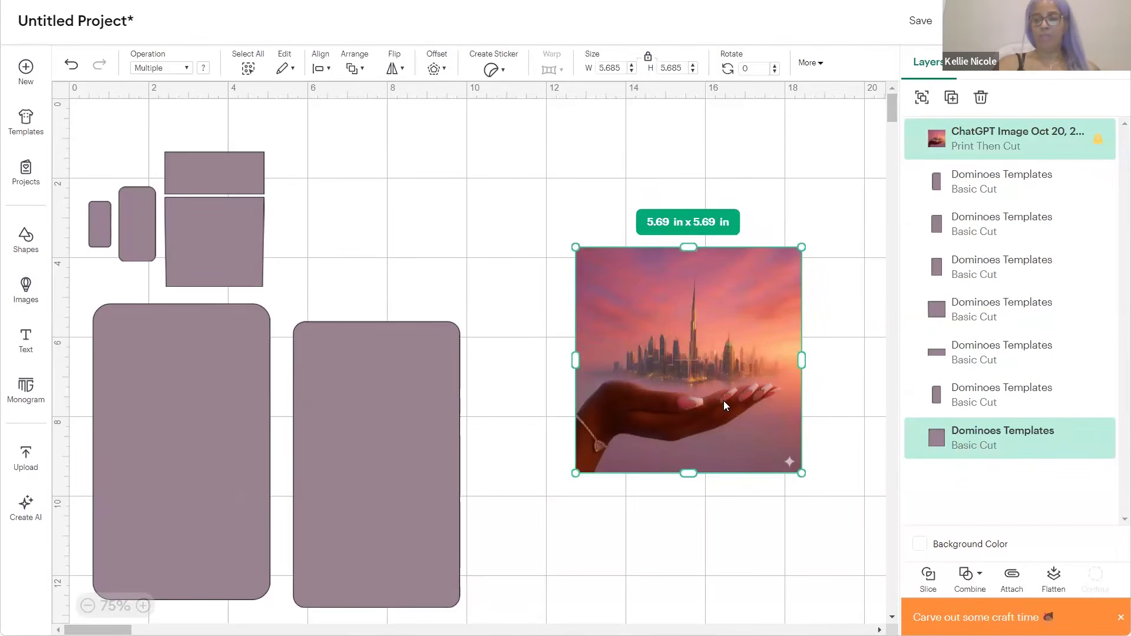
Slice the city image with the template shape, delete the leftover piece, and separate the results
left_click(929, 577)
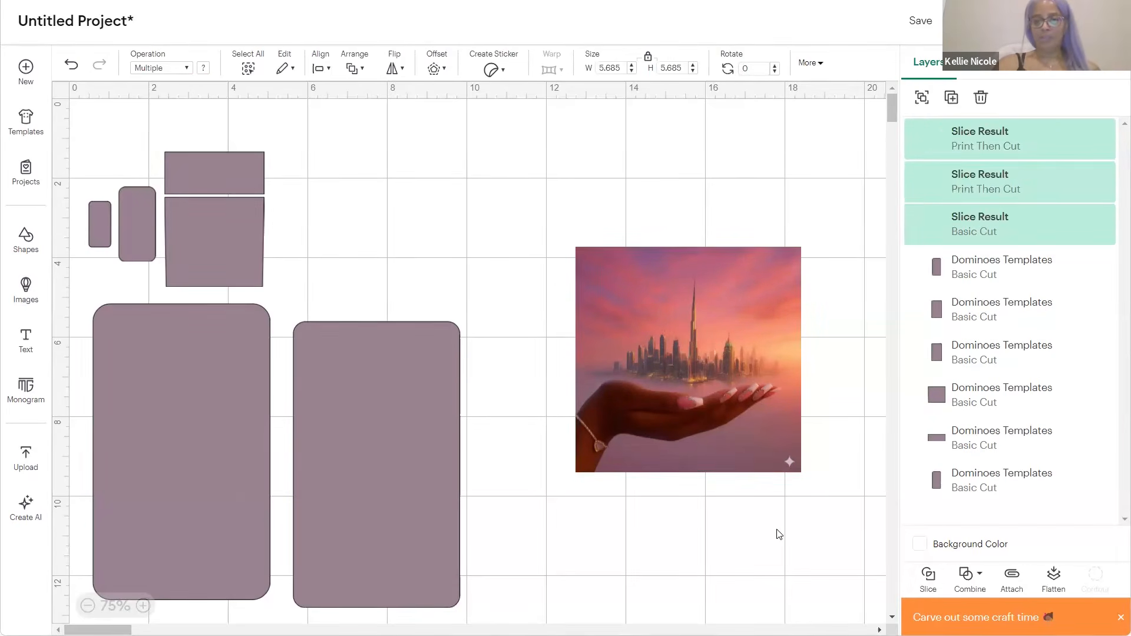
left_click_drag(586, 459, 367, 541)
key("Delete")
left_click_drag(726, 345, 550, 260)
left_click(777, 388)
left_click_drag(676, 424, 588, 523)
left_click_drag(499, 246, 707, 214)
left_click_drag(595, 422, 403, 163)
left_click_drag(691, 231, 654, 344)
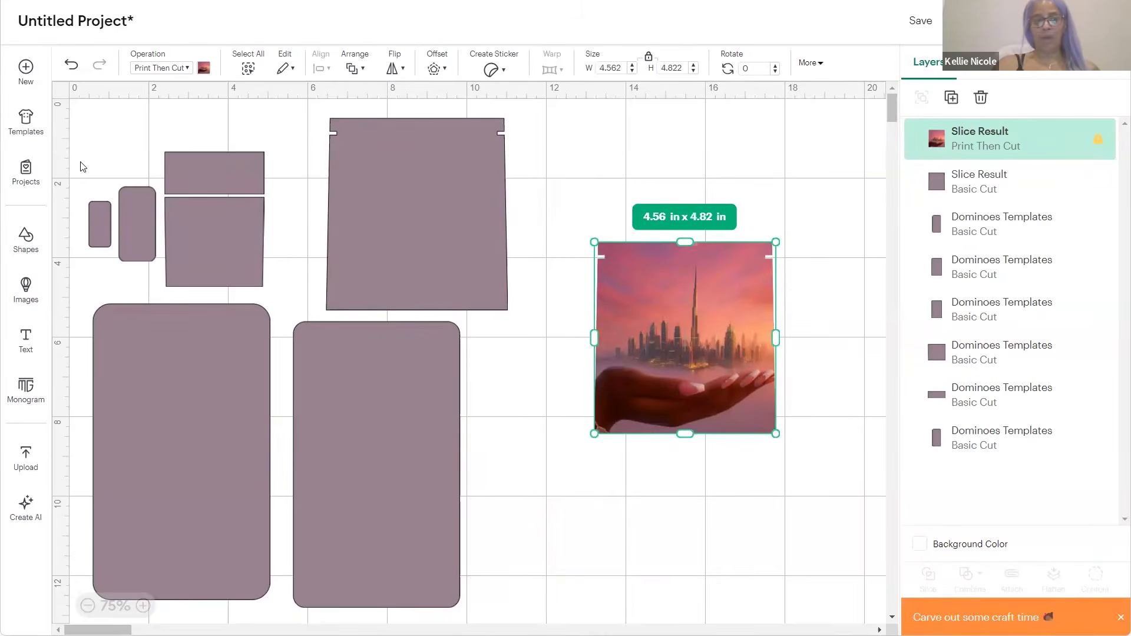
left_click(834, 533)
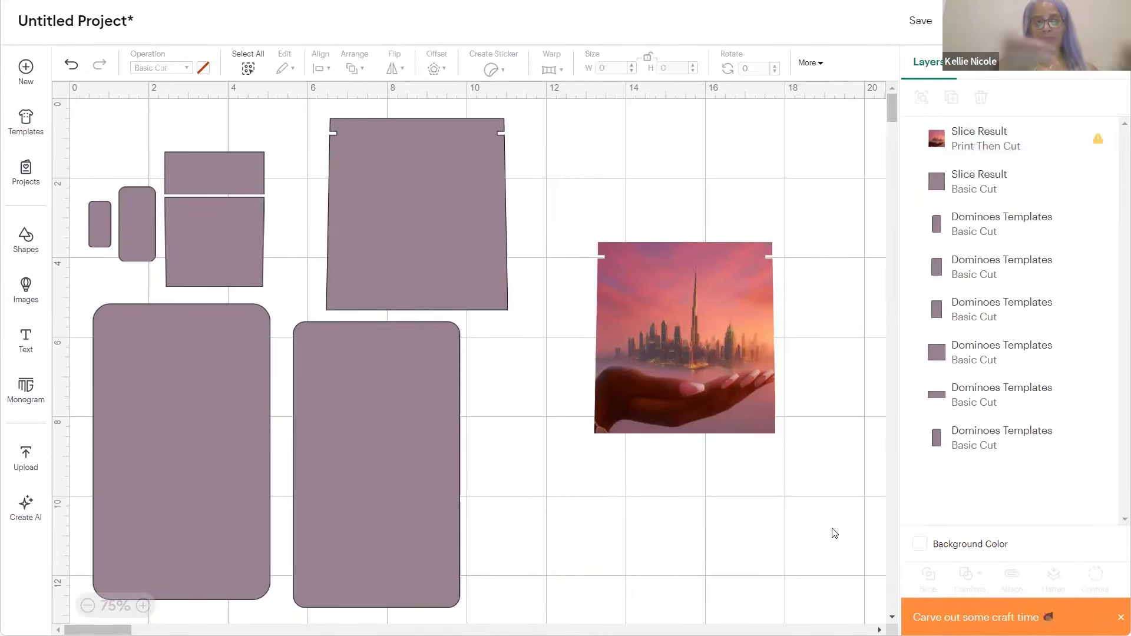